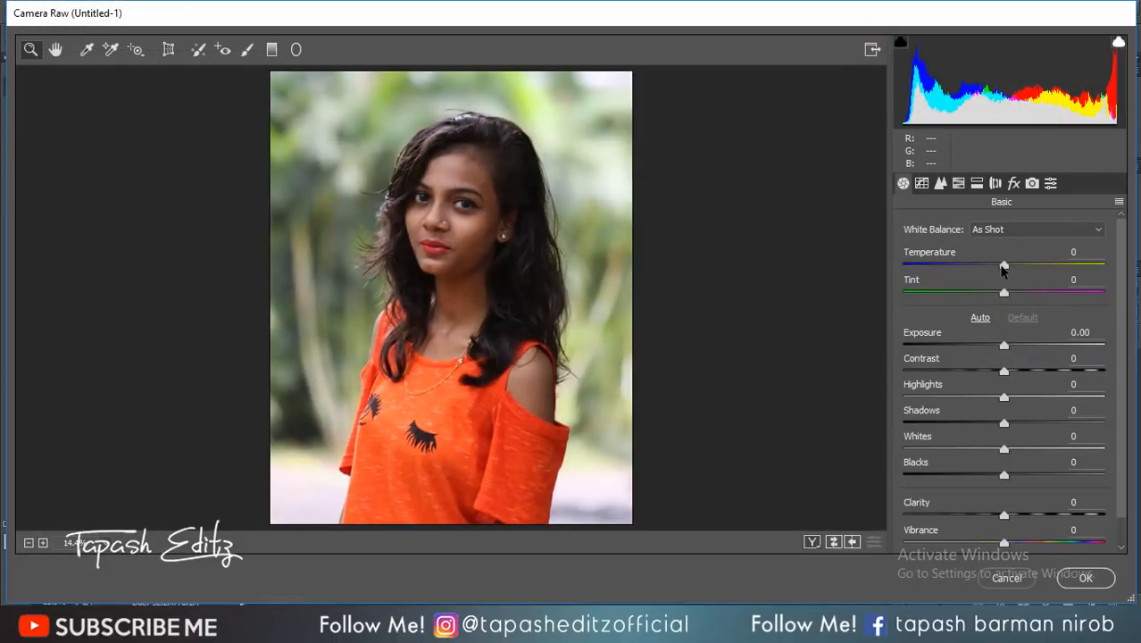
Step: Set the portrait's temperature to -26, tint to -15, contrast to +8 and shadows to +53
drag(1002, 268, 989, 294)
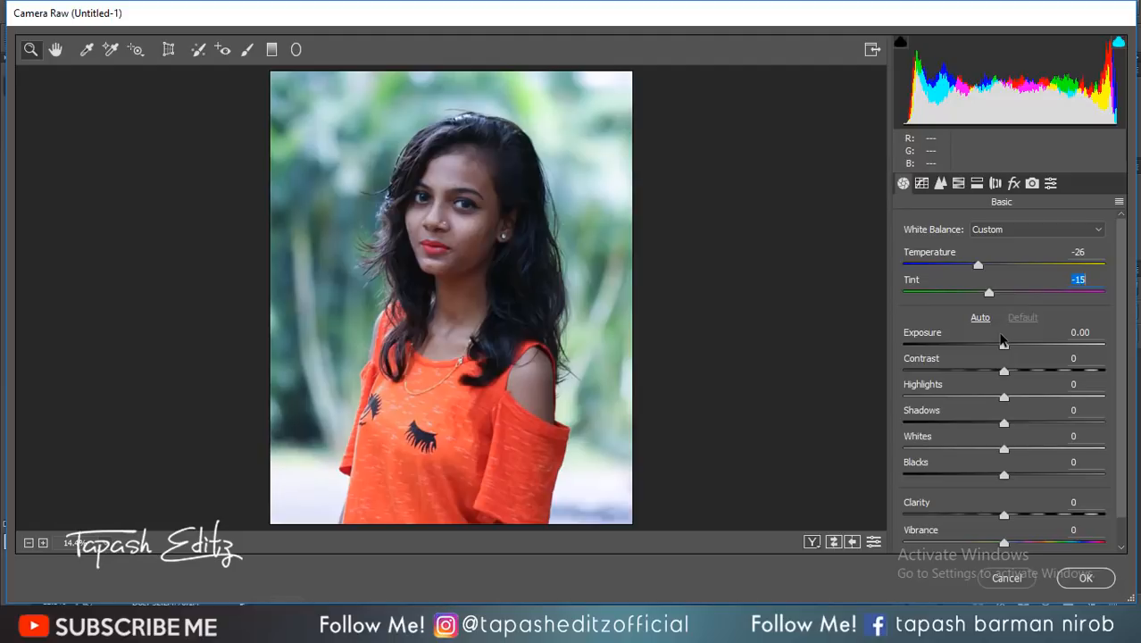
drag(1005, 371, 1018, 375)
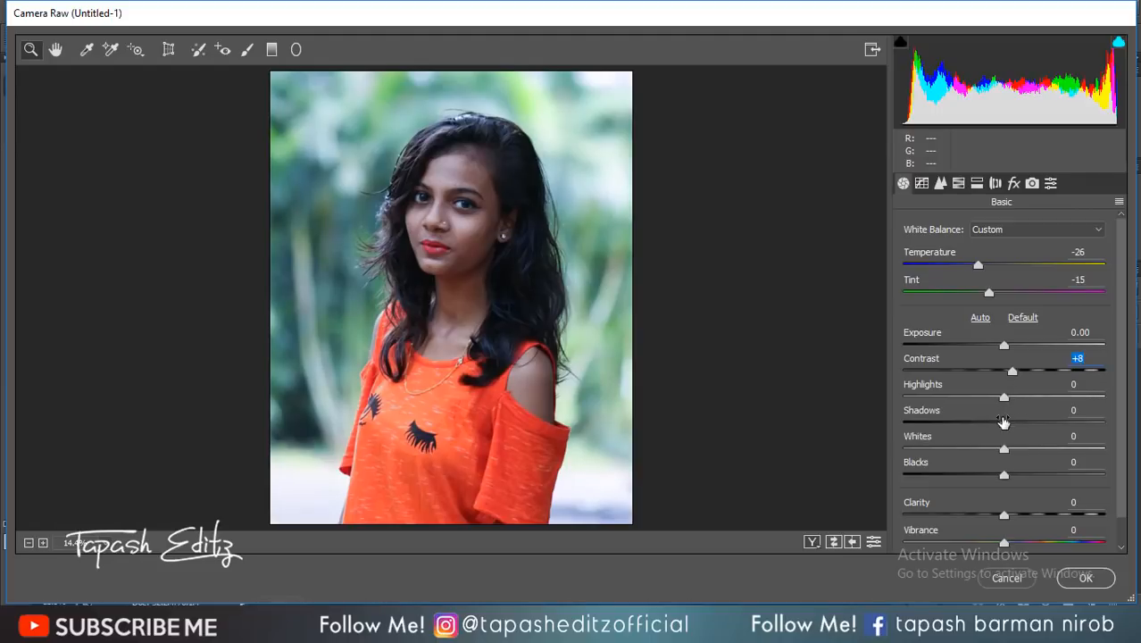
drag(1005, 426, 1058, 426)
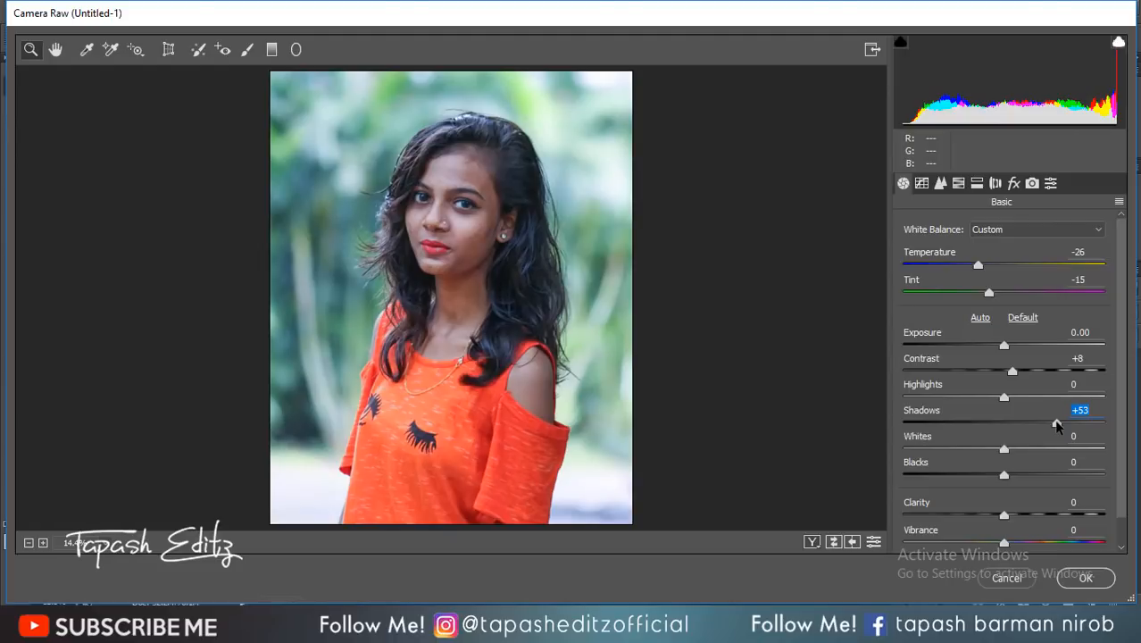
click(453, 215)
right_click(454, 217)
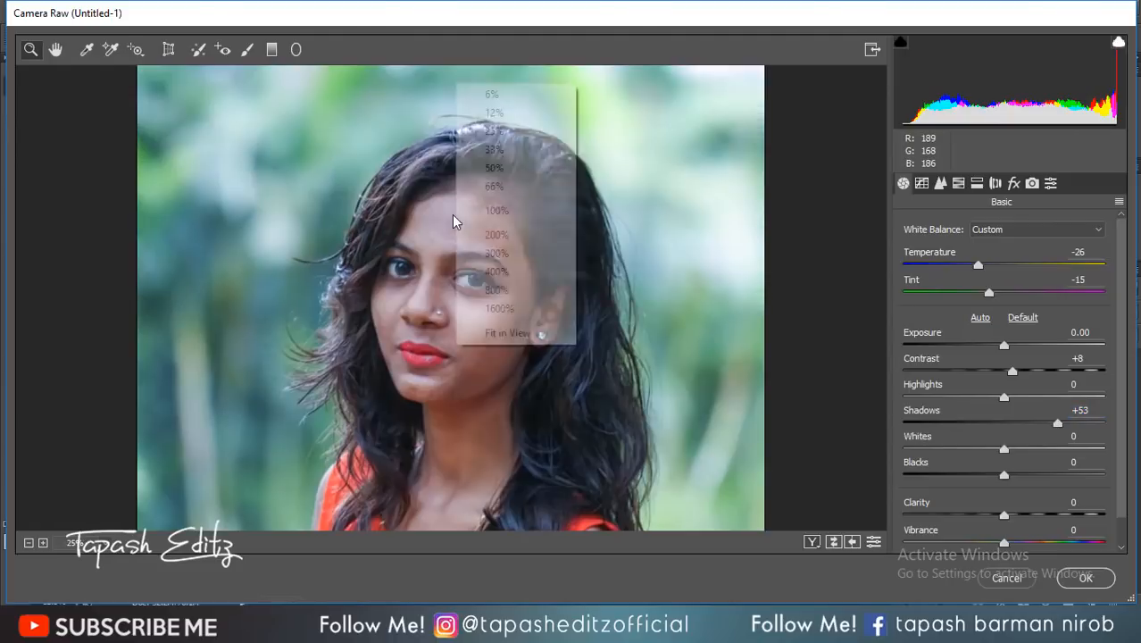
click(490, 333)
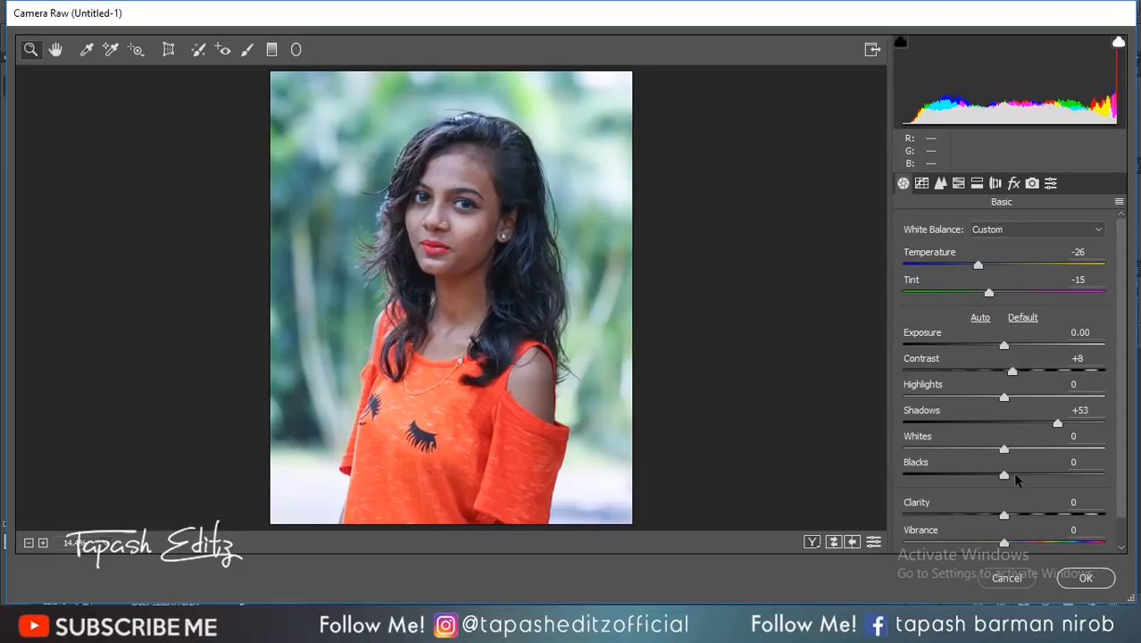
Step: Set the blacks to -22, clarity to +18, vibrance to -3 and saturation to -10
drag(1005, 478, 983, 477)
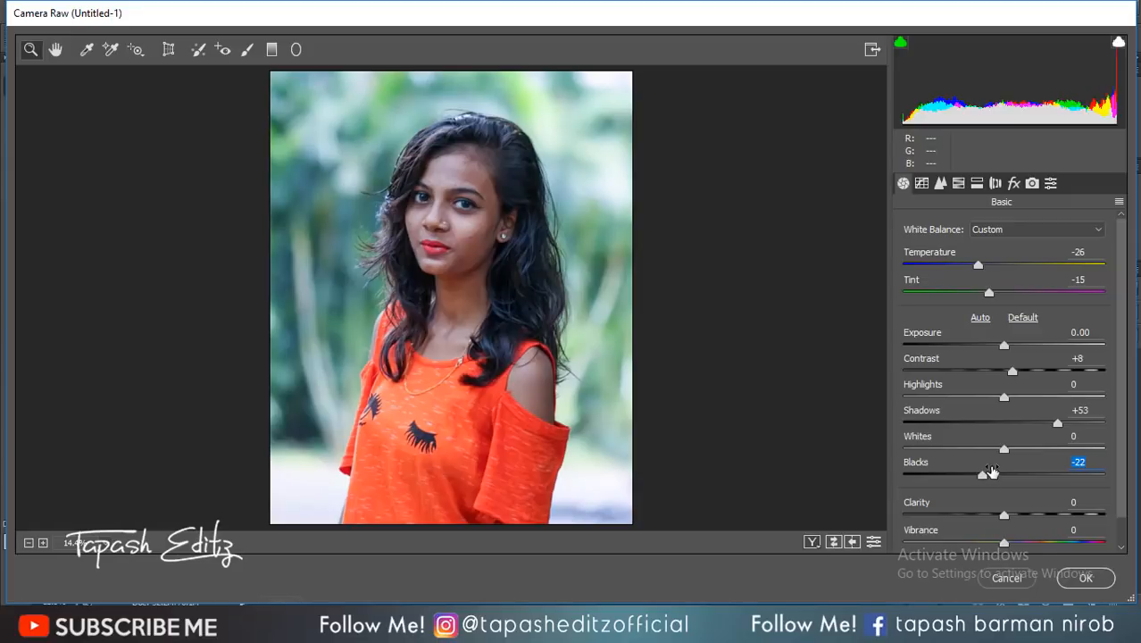
drag(1006, 516, 1024, 516)
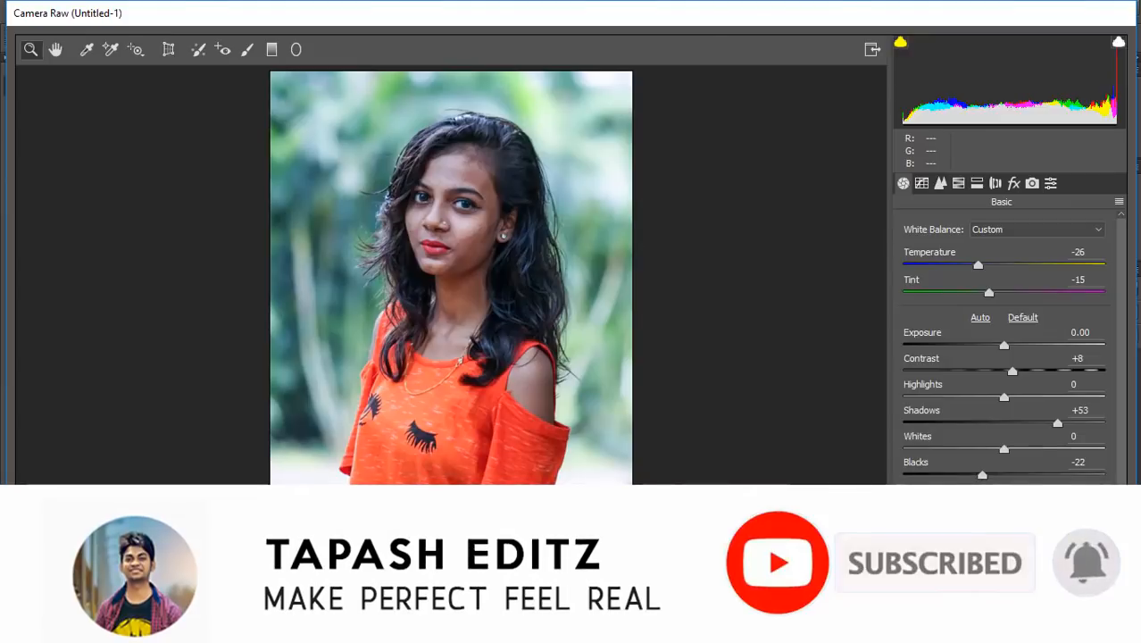
scroll(1005, 339, down, 1)
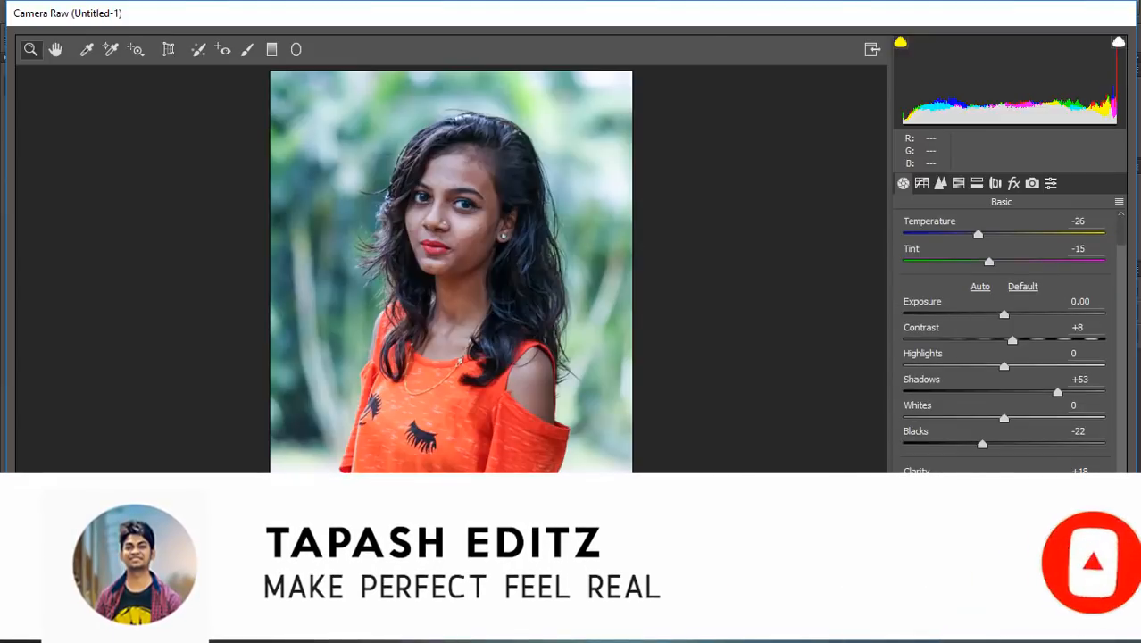
drag(1004, 512, 995, 537)
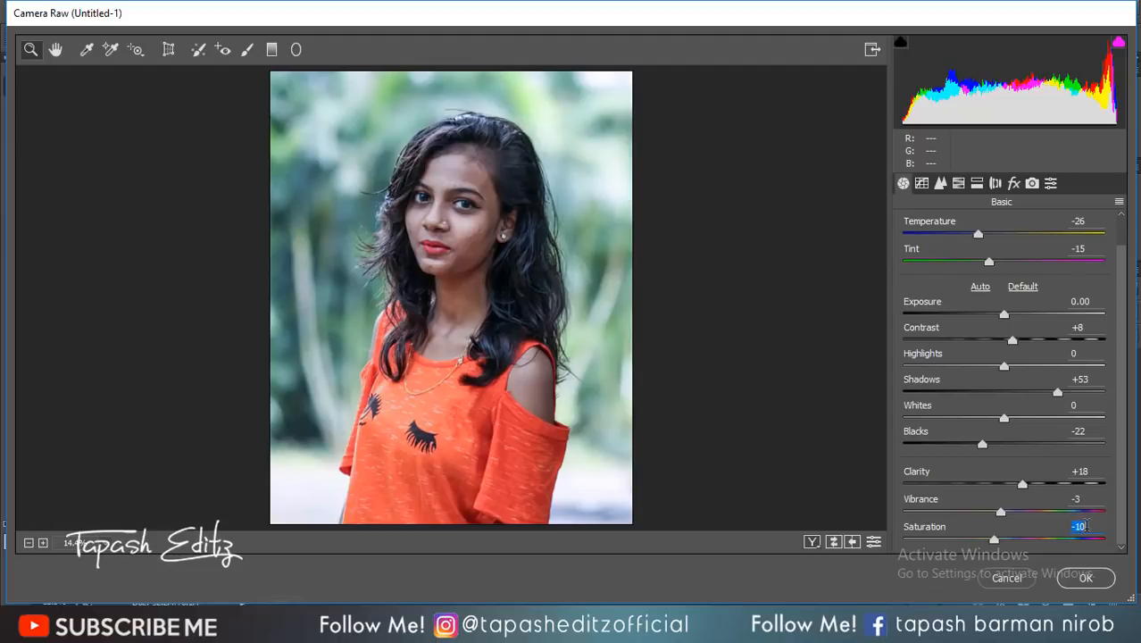
Step: Change the overall saturation to -6 and the vibrance to -2
click(1090, 526)
key(BackSpace)
key(BackSpace)
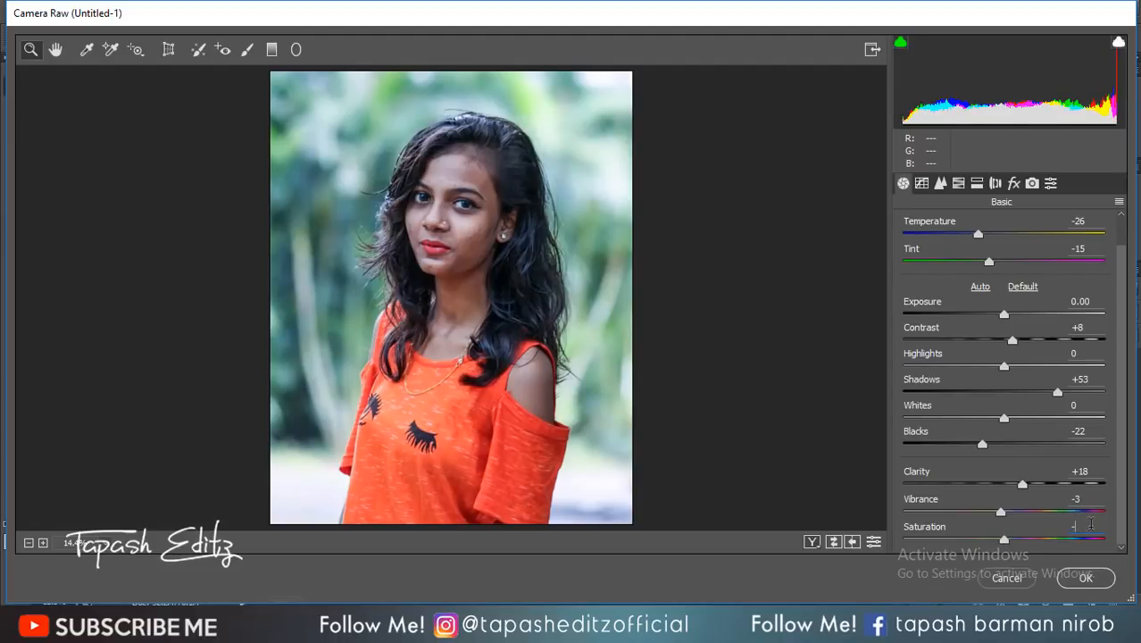
text(6)
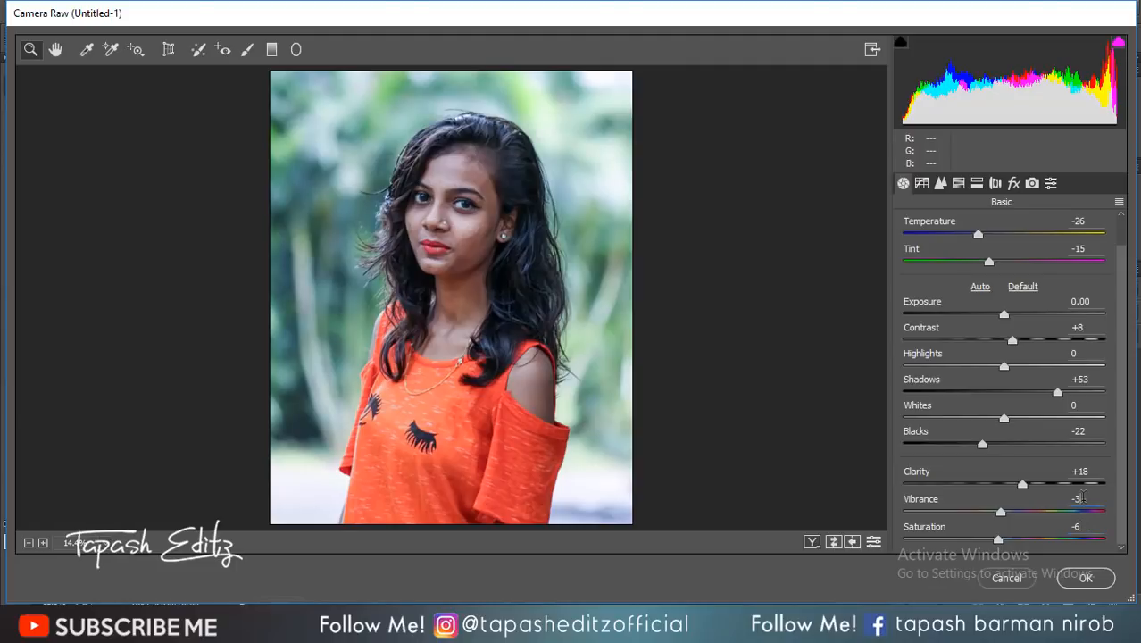
key(BackSpace)
text(2)
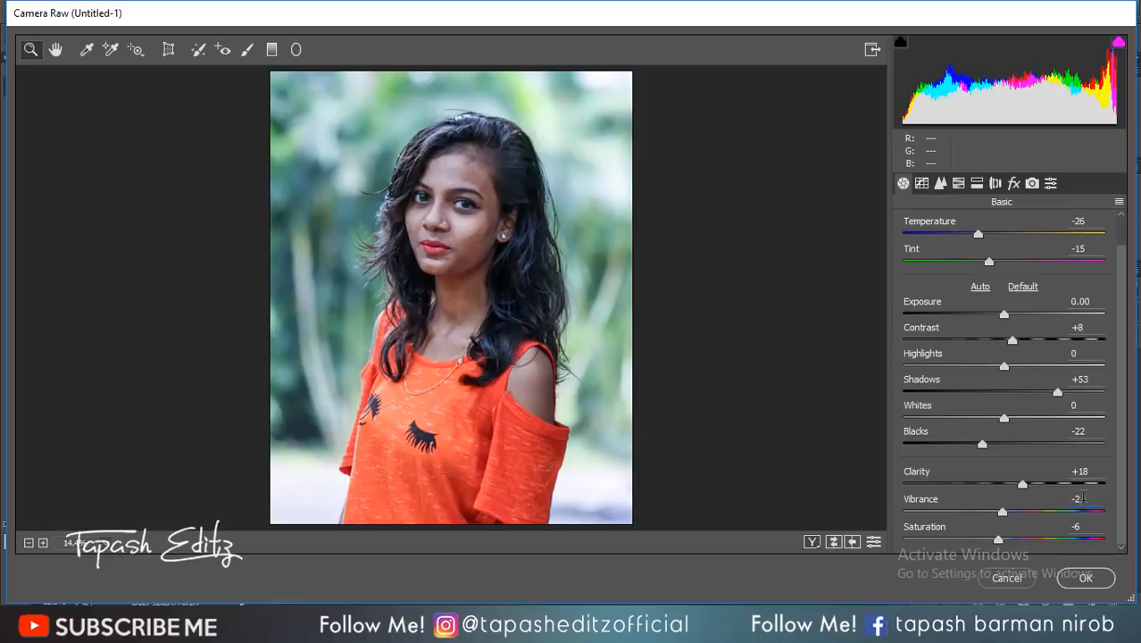
Step: Set the HSL hue of the oranges to +2, the yellows to +89 and the greens to +100
click(960, 183)
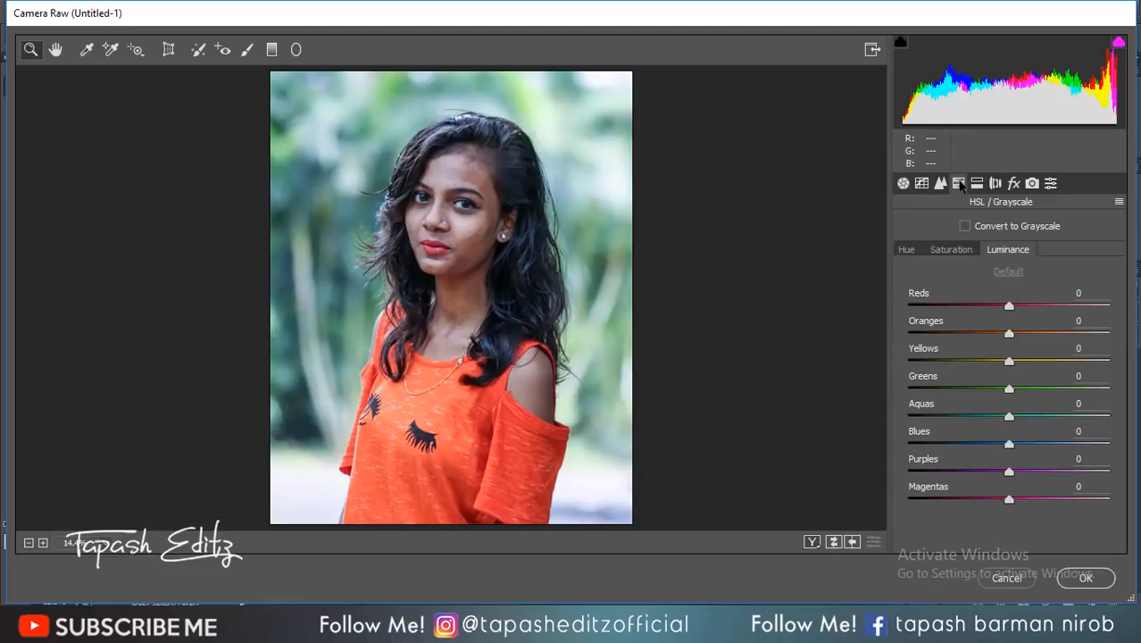
click(908, 248)
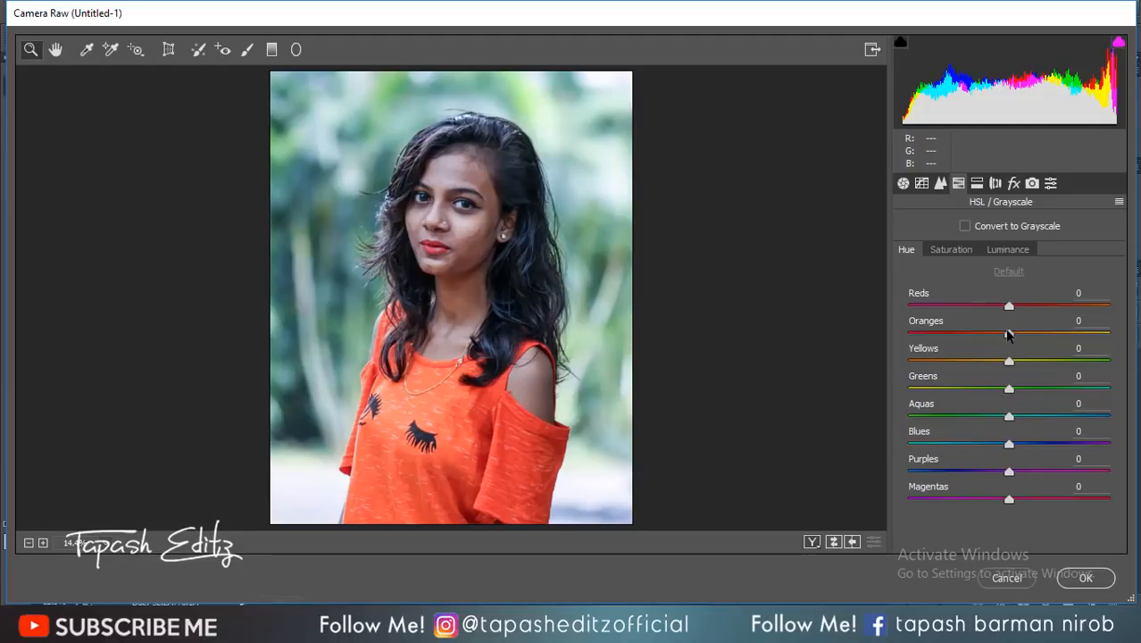
drag(1082, 320, 1032, 334)
text(2)
click(1077, 348)
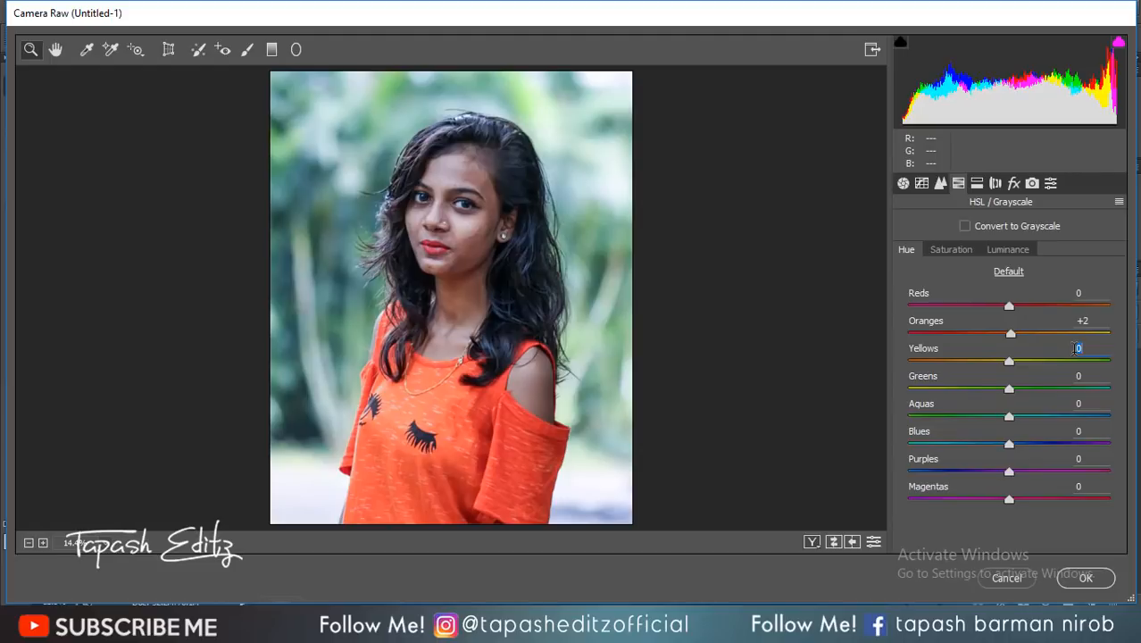
text(89)
click(1079, 376)
text(100)
Step: Shift the hue of the aquas to -15 and the blues to -62
click(1078, 403)
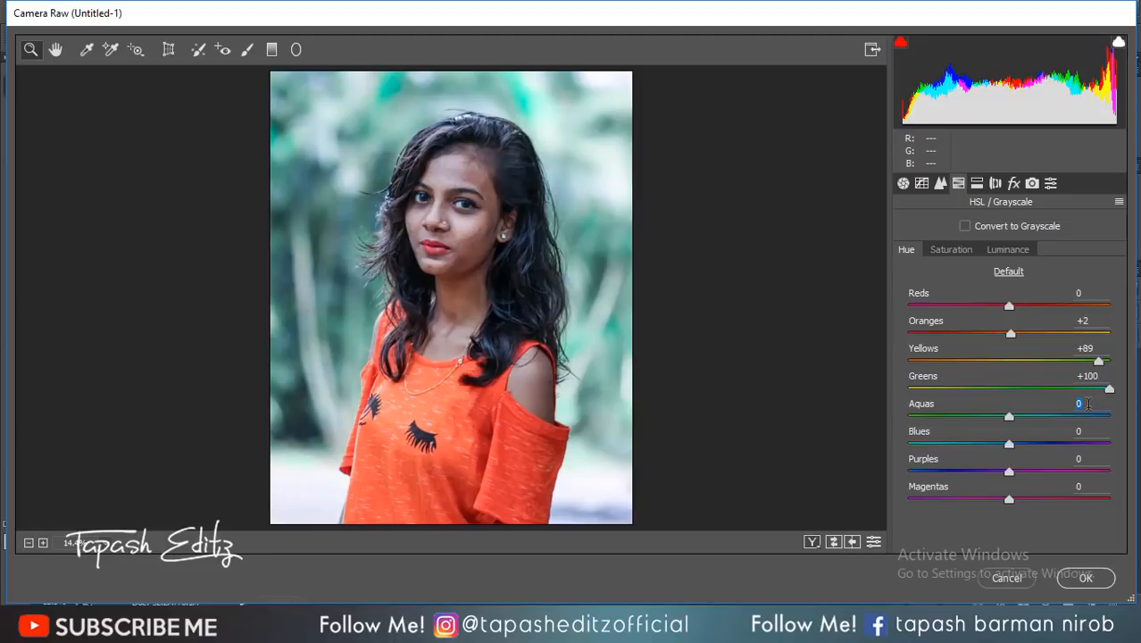
text(-15)
click(1081, 432)
text(-62)
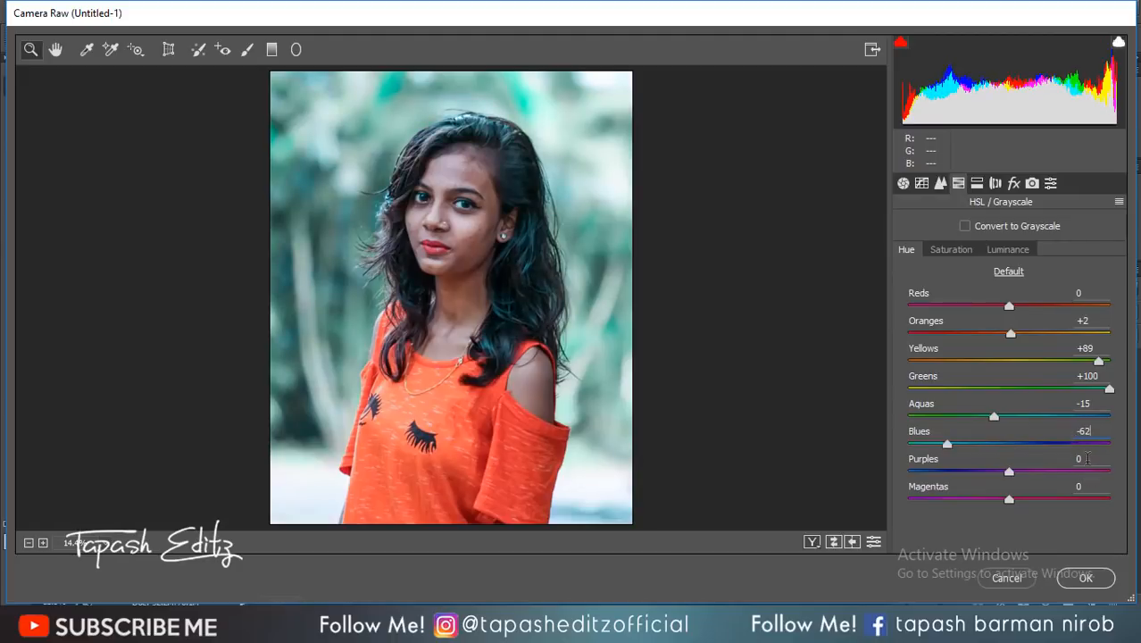
click(1078, 458)
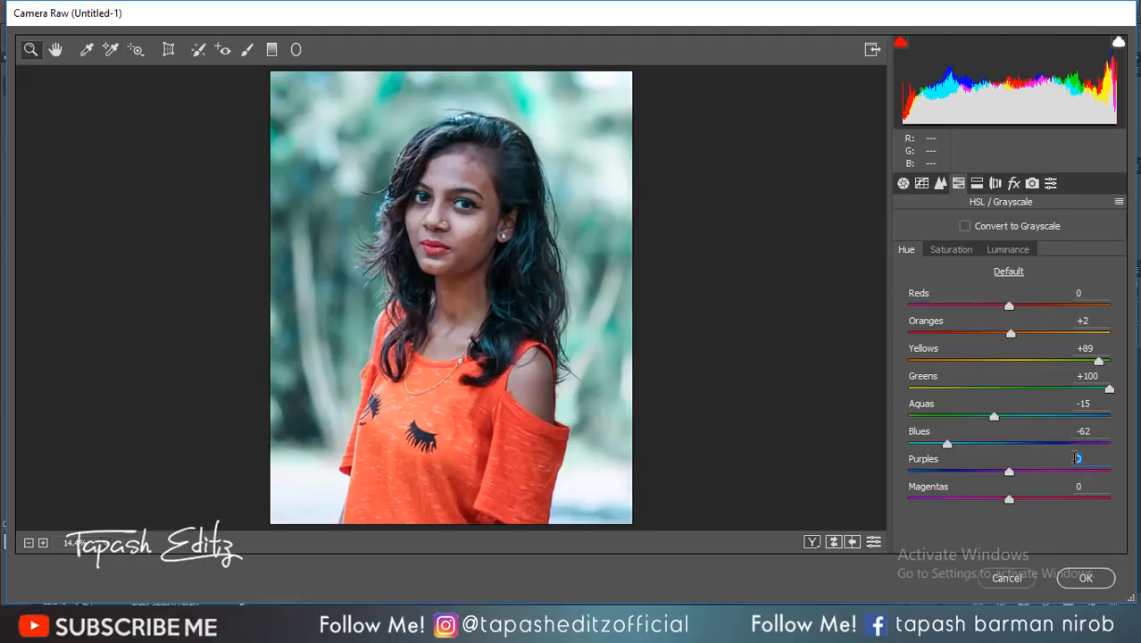
Step: Set the HSL saturation of the reds to +18 and the oranges to -43
click(953, 248)
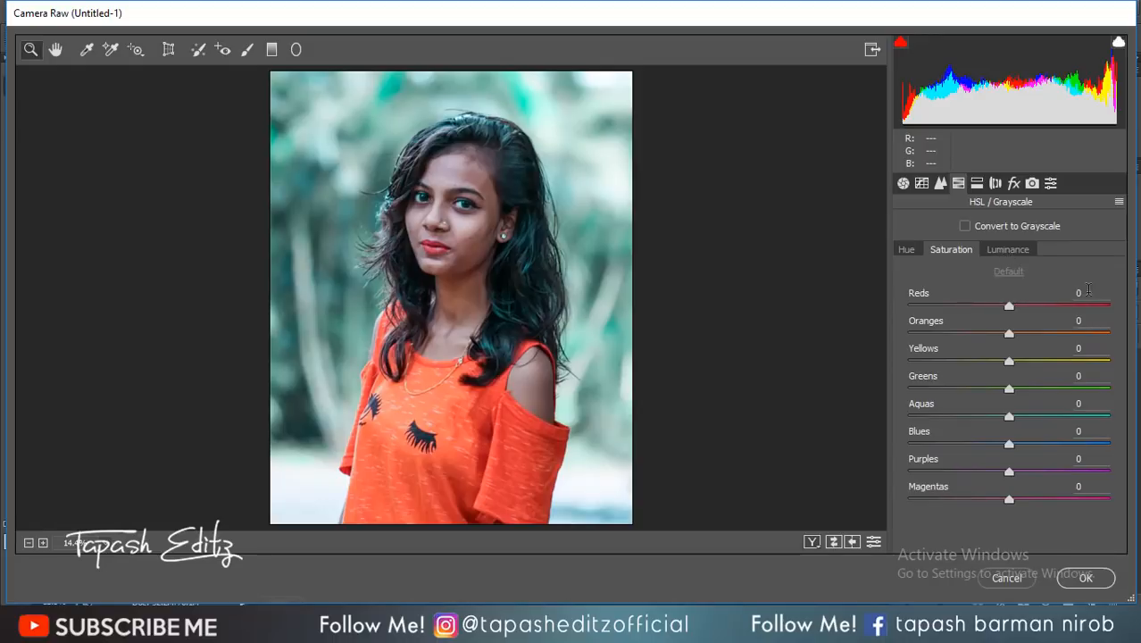
click(1084, 292)
text(1)
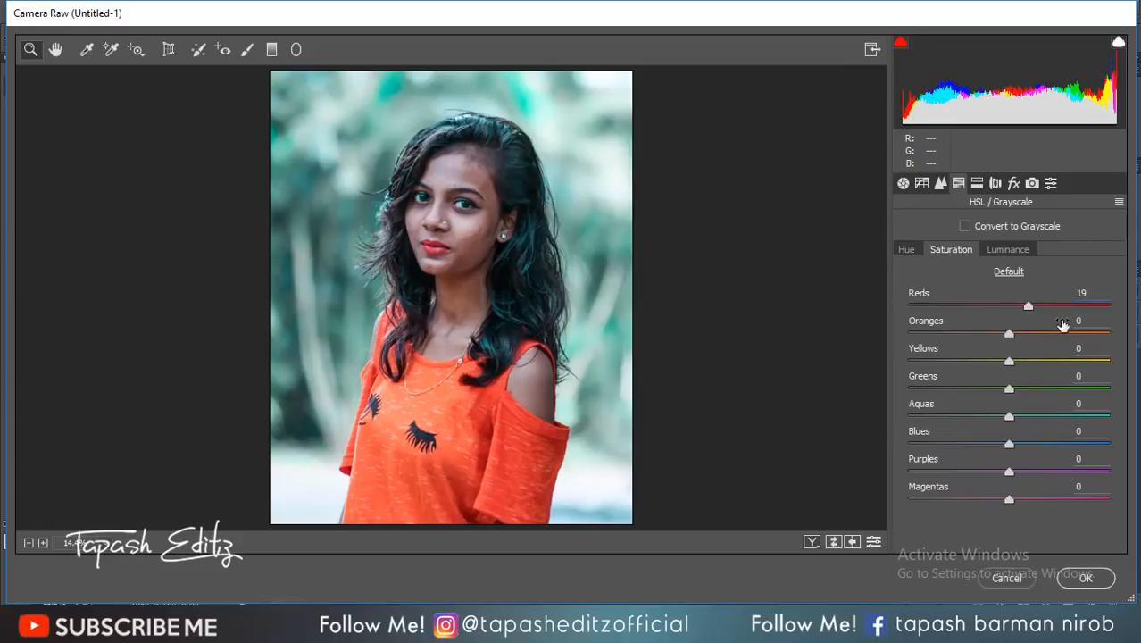
text(8)
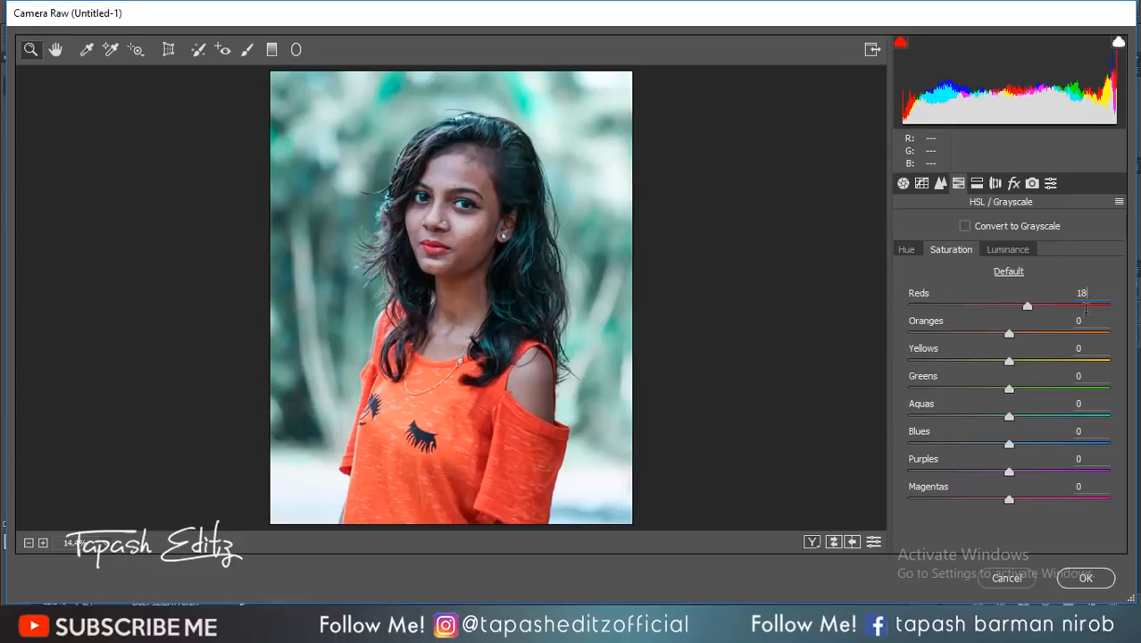
key(Tab)
text(-43)
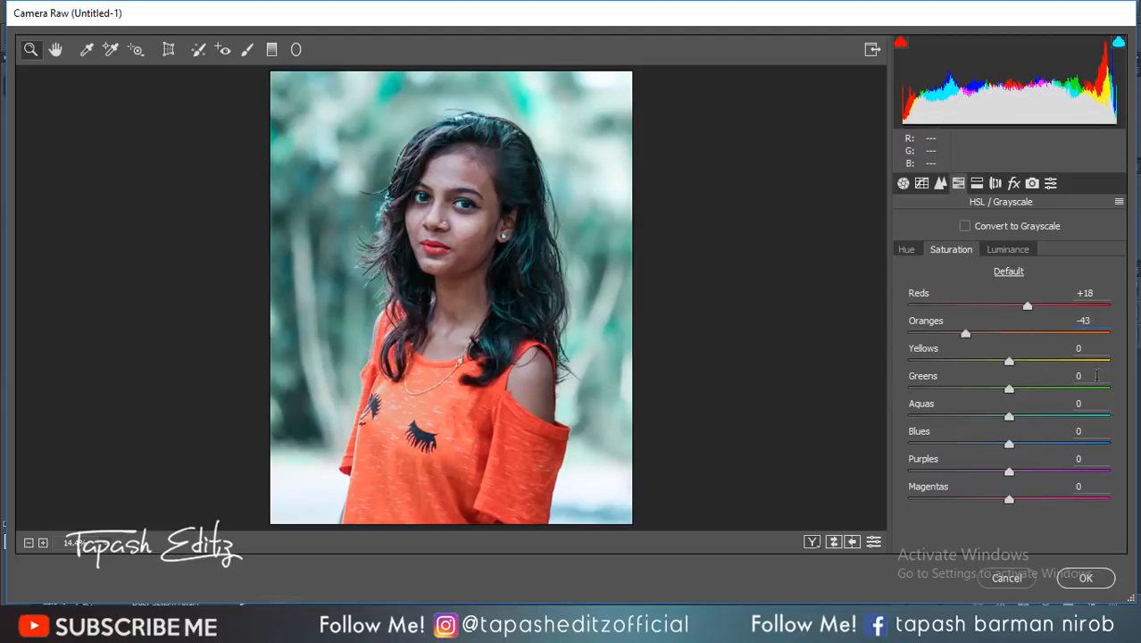
Step: Set the HSL saturation of the yellows to -18 and the greens to +34
key(Tab)
text(-18)
click(1073, 377)
text(34)
Step: Raise the HSL saturation of the aquas to +80 and the blues to +77
click(1079, 404)
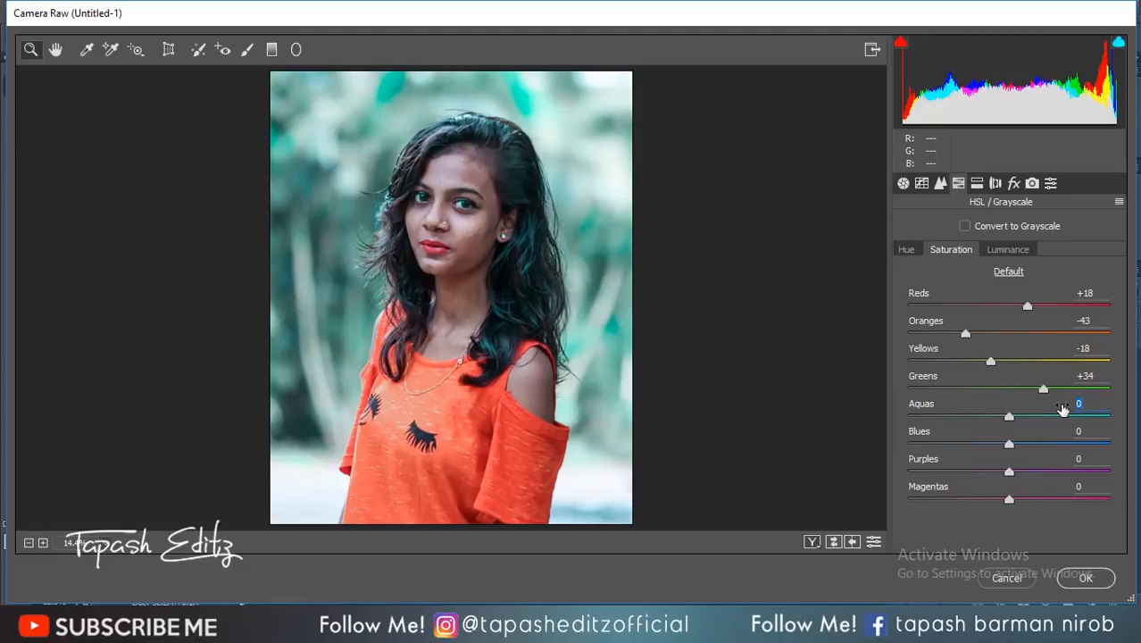
text(80)
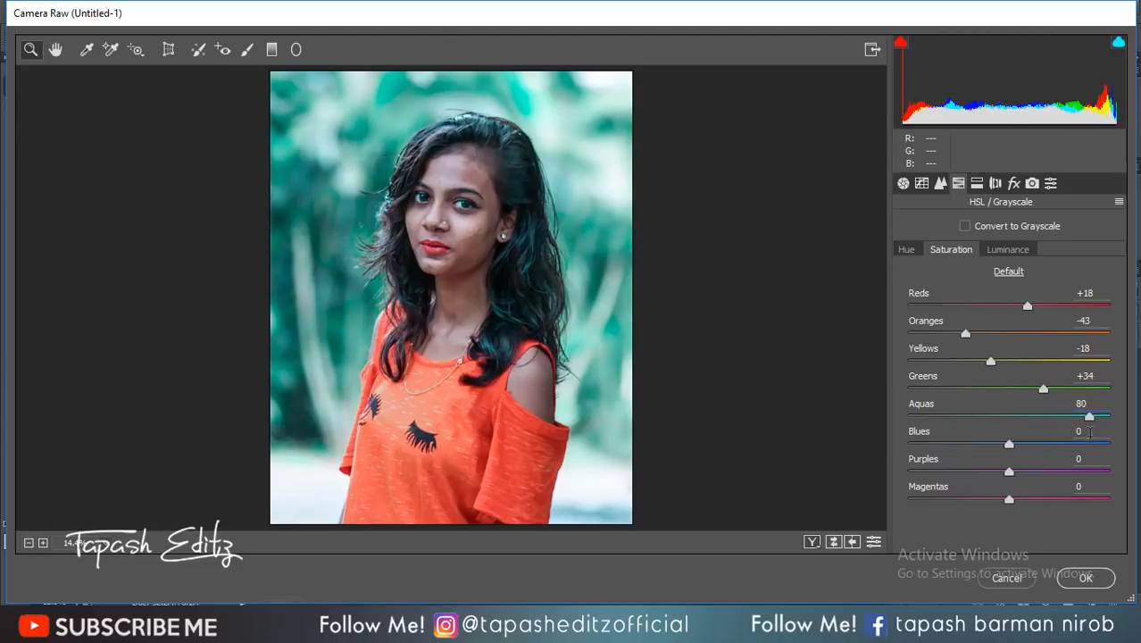
click(1090, 432)
text(77)
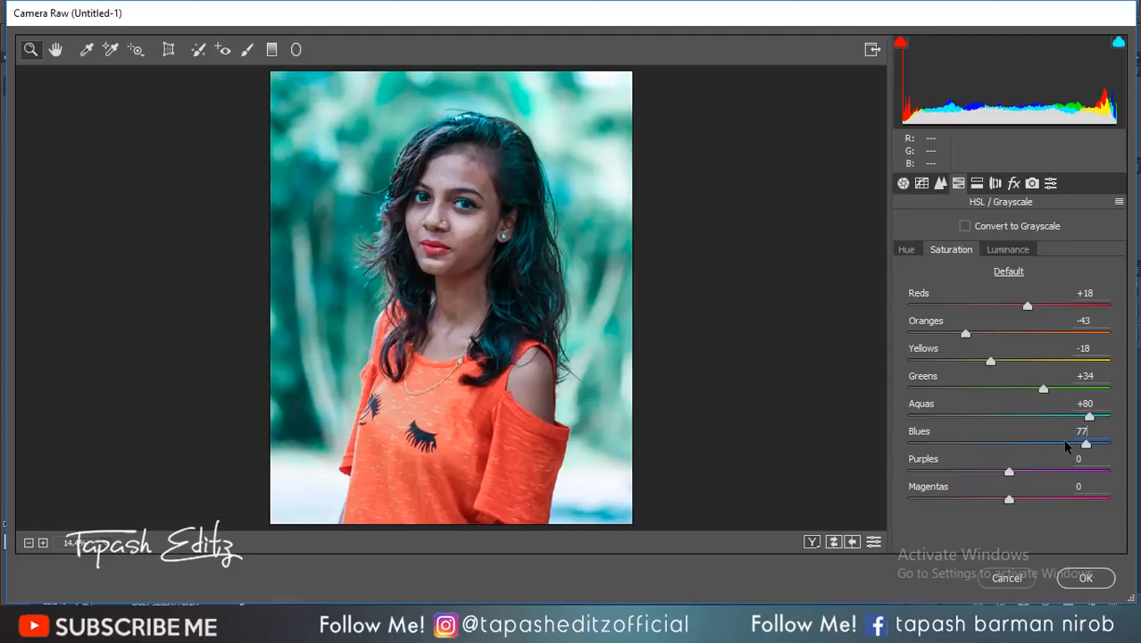
Step: Set the HSL luminance of the oranges to +46 and the aquas to -11
click(1019, 249)
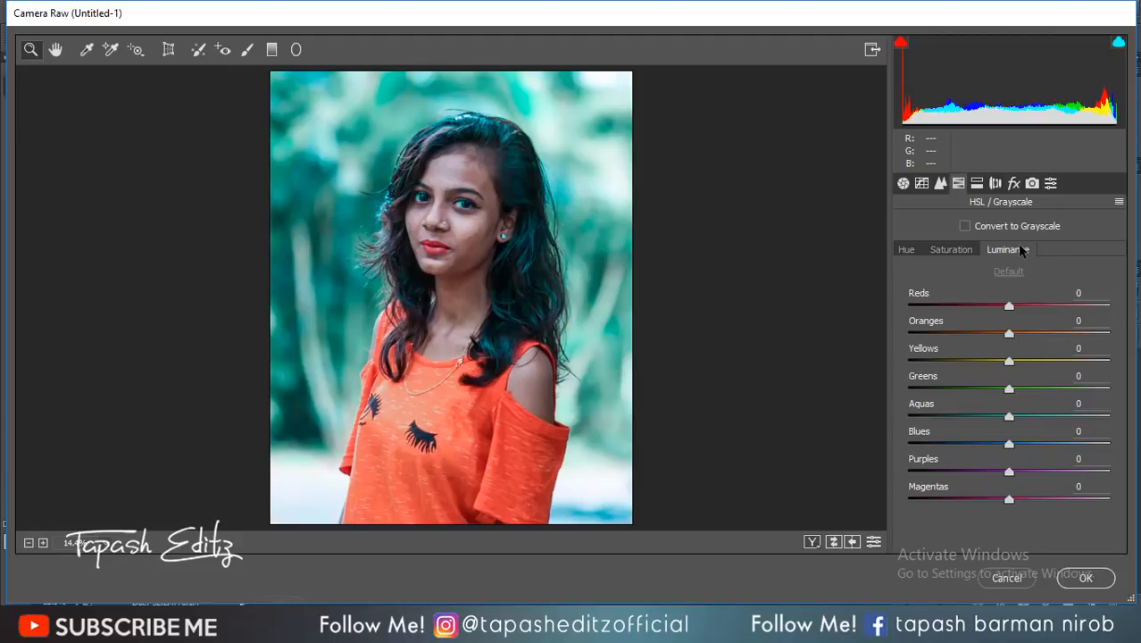
click(1010, 335)
drag(1014, 336, 1054, 338)
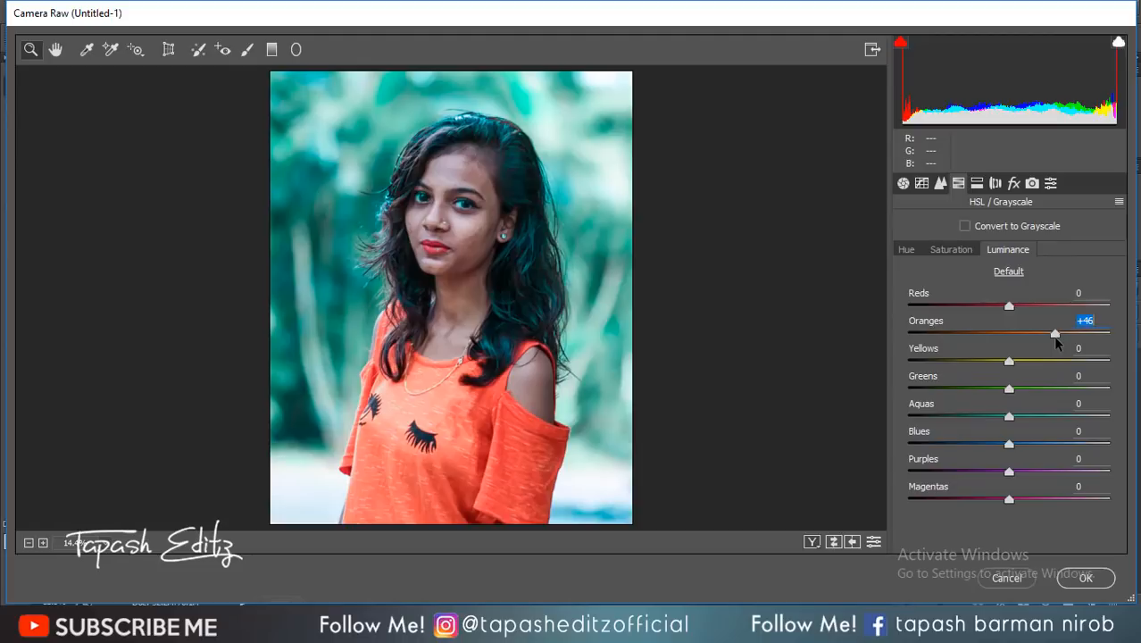
click(1078, 405)
text(-11)
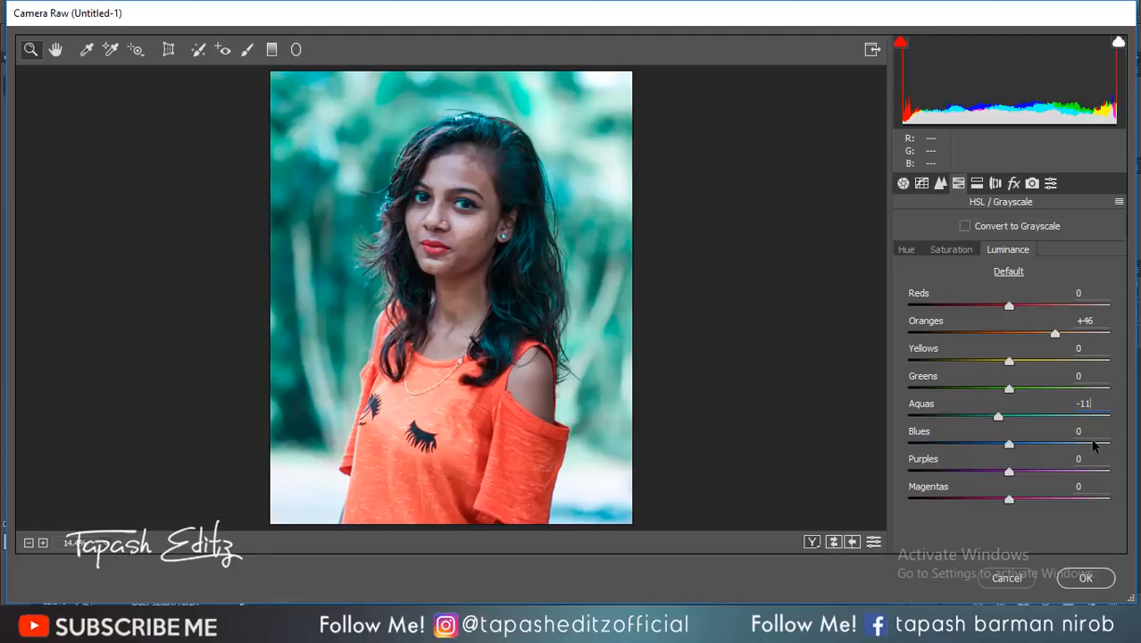
Step: Set Dehaze to +21 and the post-crop vignette to amount -32 with feather 39, and commit the Camera Raw edits
click(1014, 183)
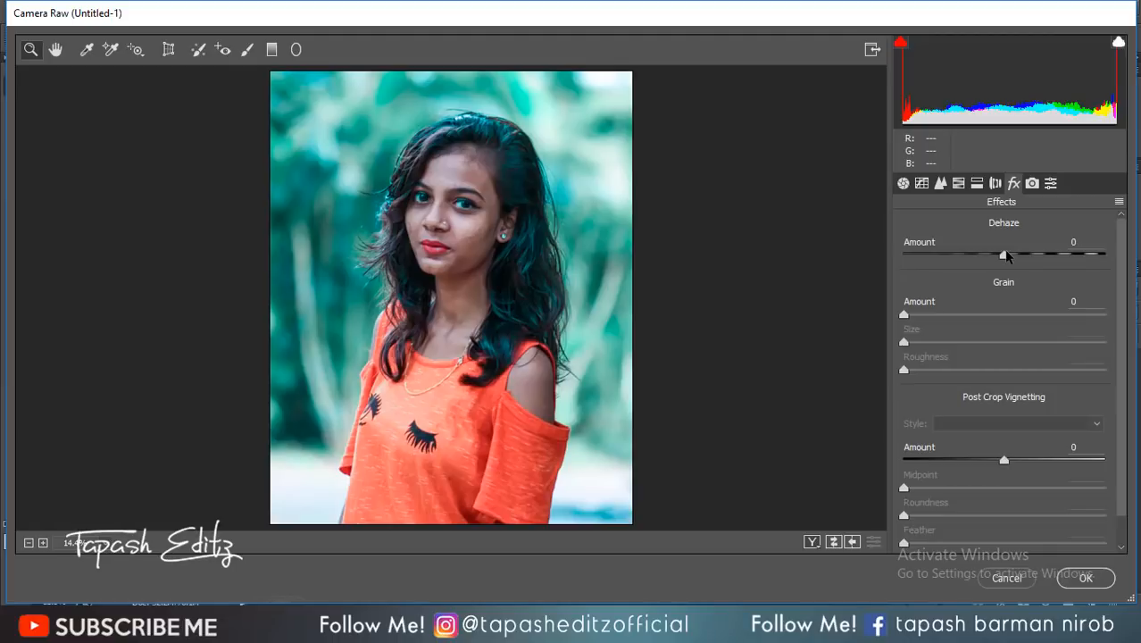
drag(1007, 252, 1027, 254)
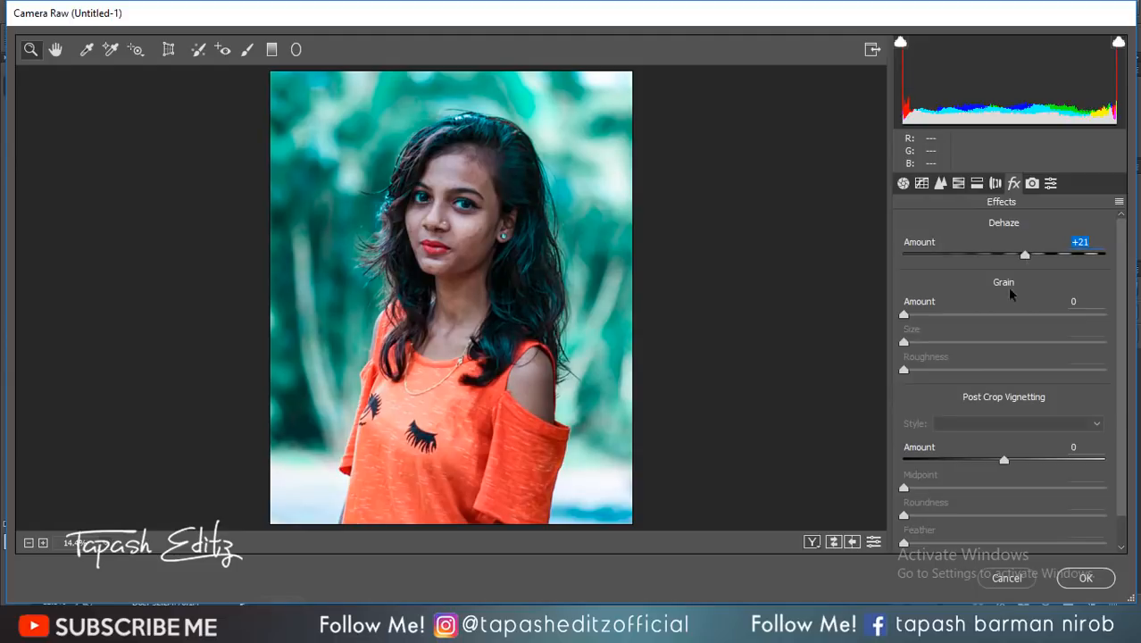
drag(1004, 459, 973, 458)
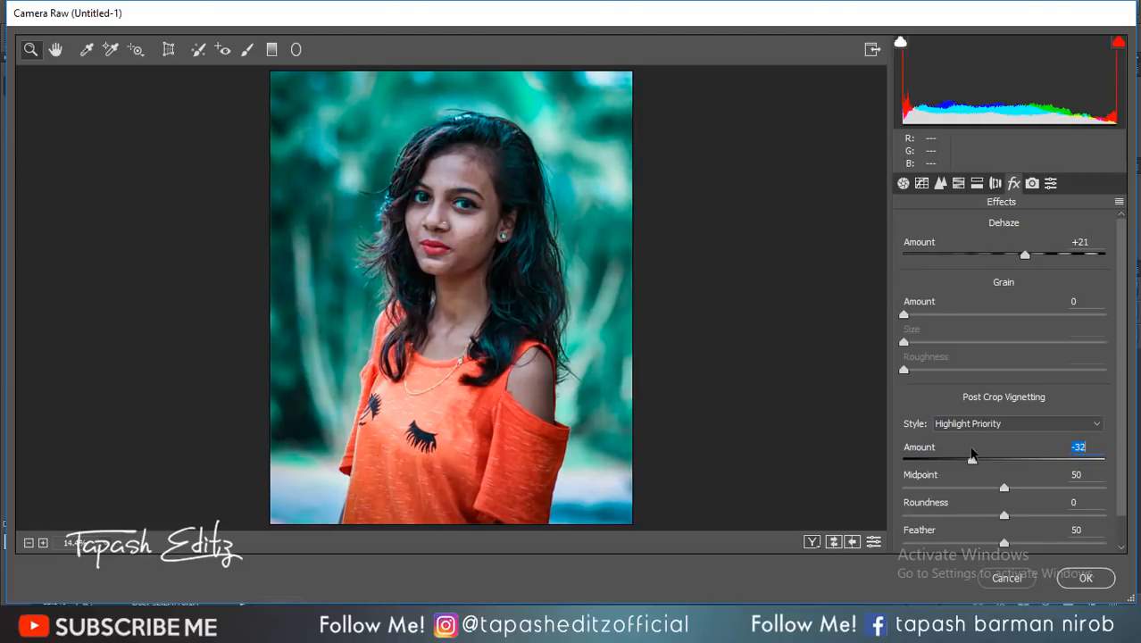
scroll(984, 448, down, 1)
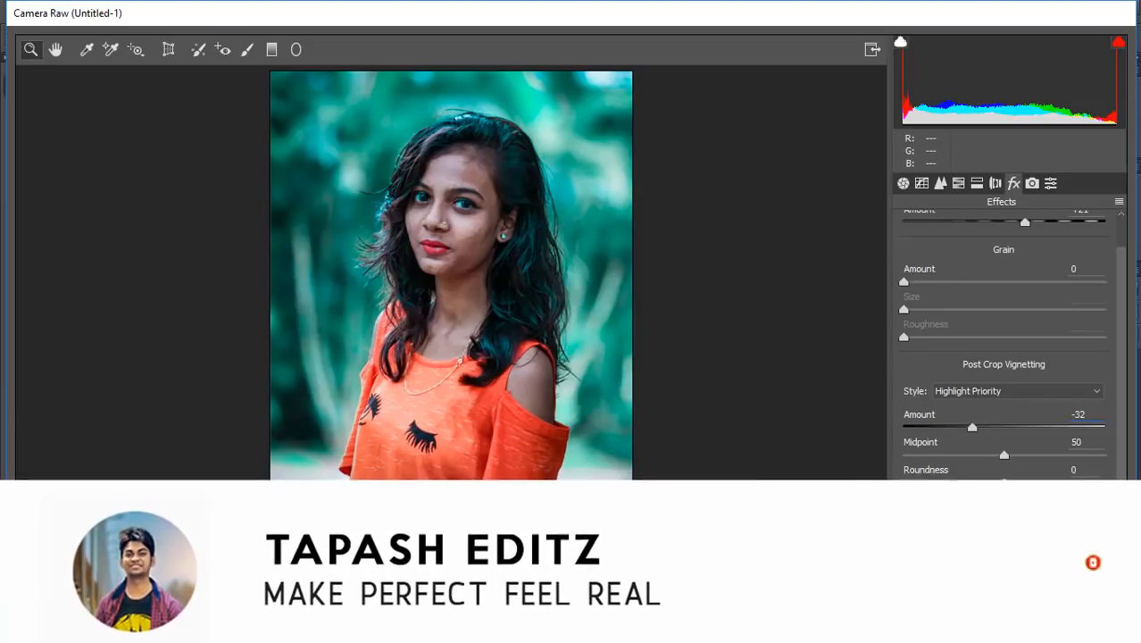
drag(1007, 510, 982, 503)
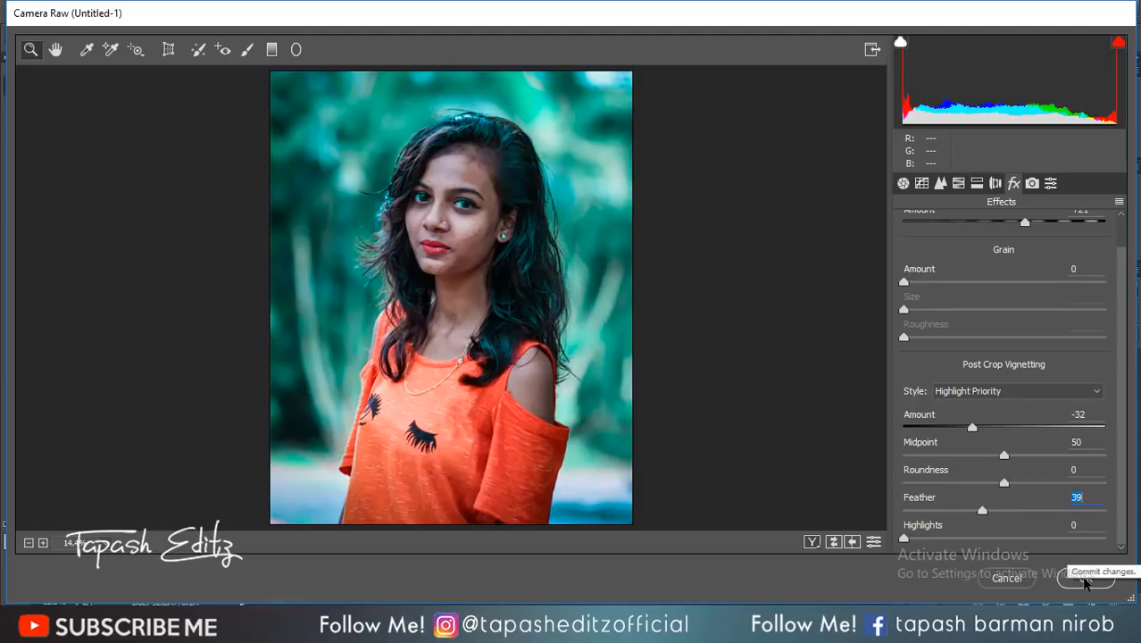
click(1086, 579)
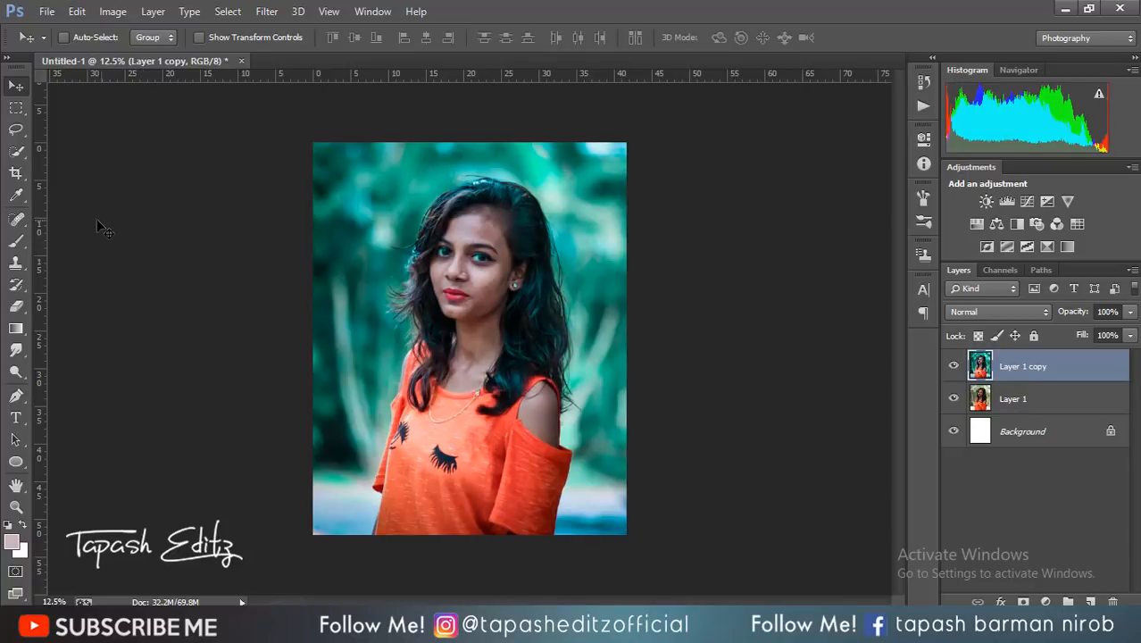
Step: Hide and reshow Layer 1 copy to compare the colour grade with the original portrait
click(16, 107)
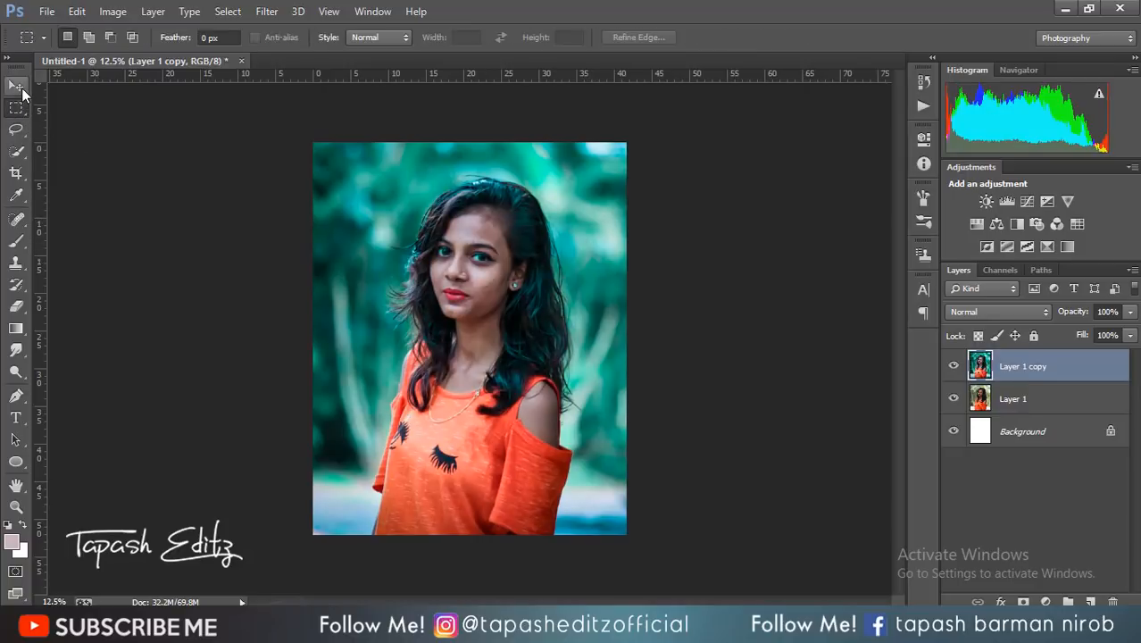
click(16, 85)
click(953, 366)
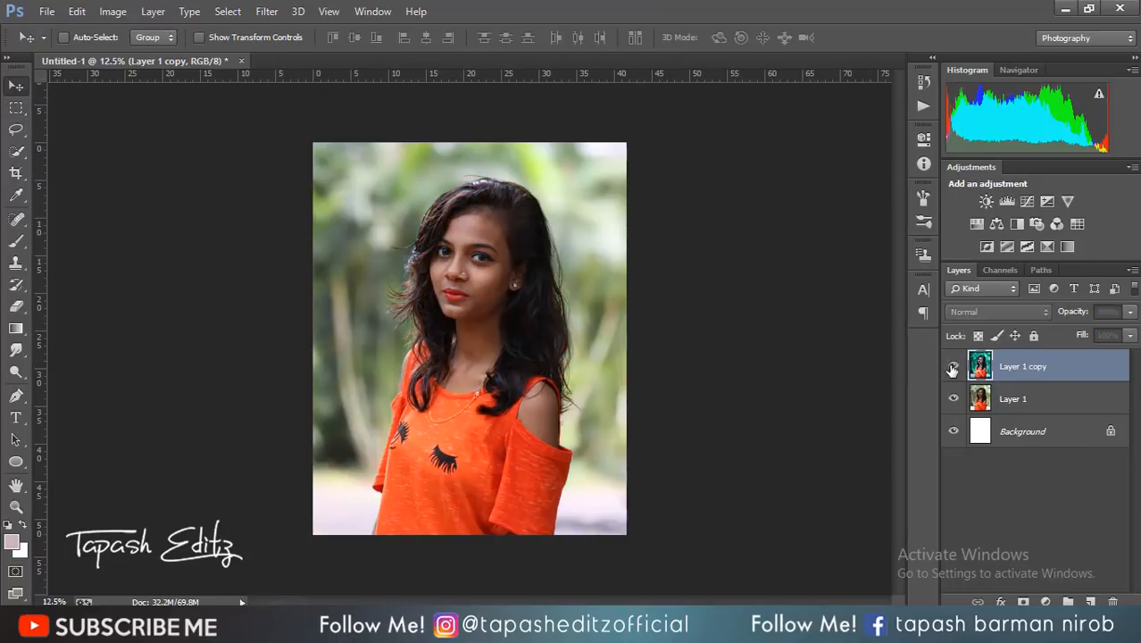
click(953, 366)
Step: Remove the blemishes on both cheeks with the Spot Healing Brush in Content-Aware mode
key(ctrl+plus)
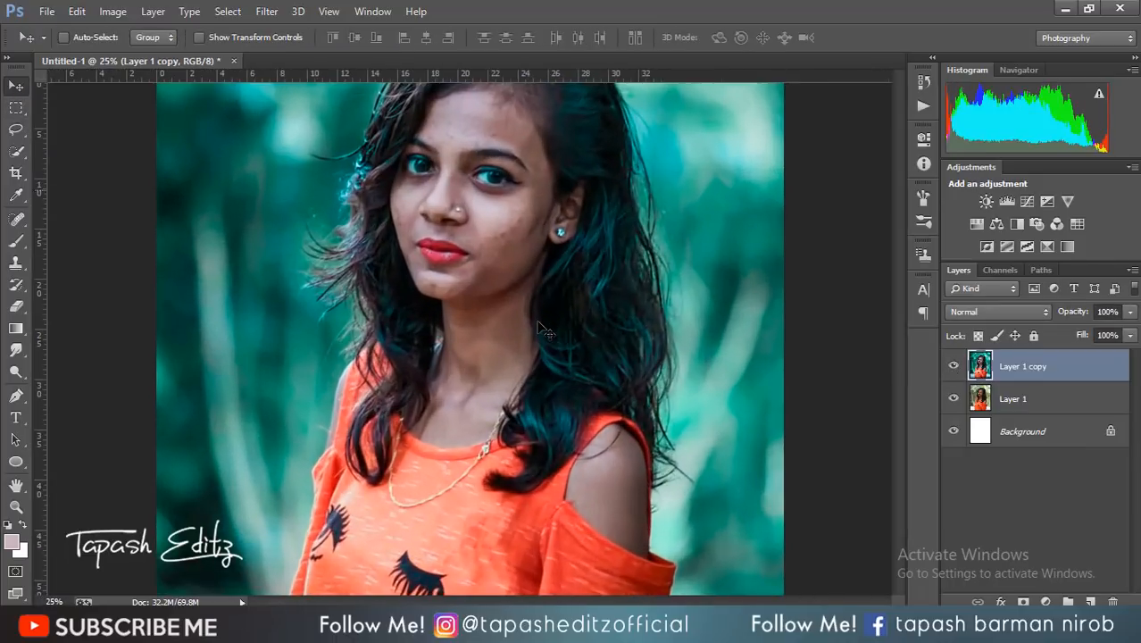
scroll(541, 331, up, 3)
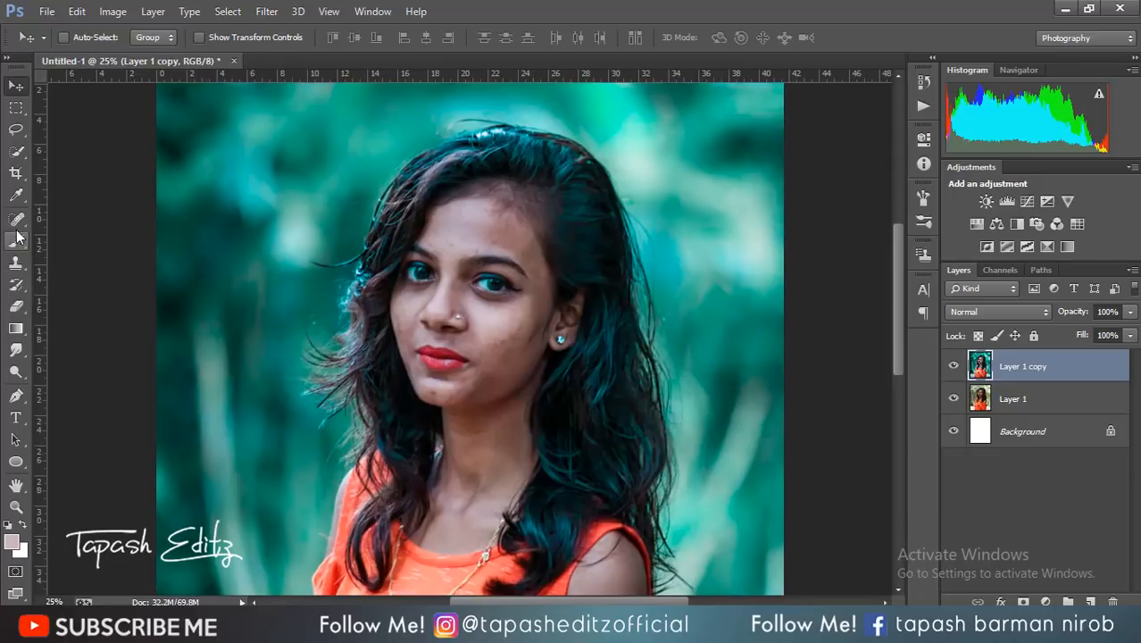
drag(16, 219, 68, 227)
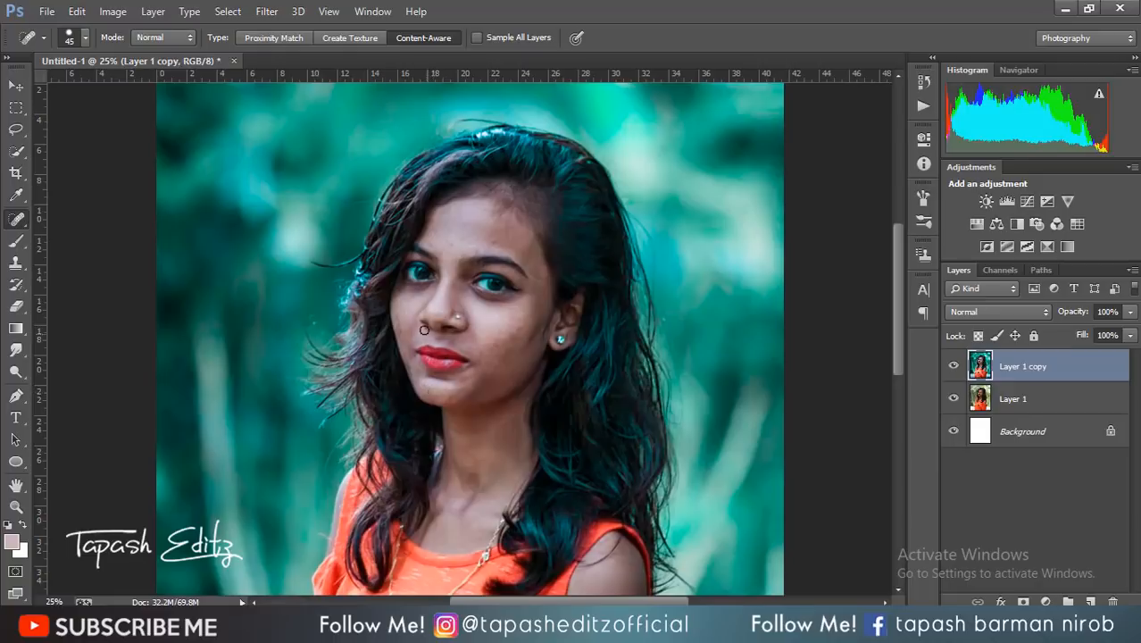
drag(399, 314, 398, 338)
drag(538, 320, 527, 345)
Step: Heal the remaining skin marks on the neck and forehead with the Spot Healing Brush
scroll(498, 282, down, 2)
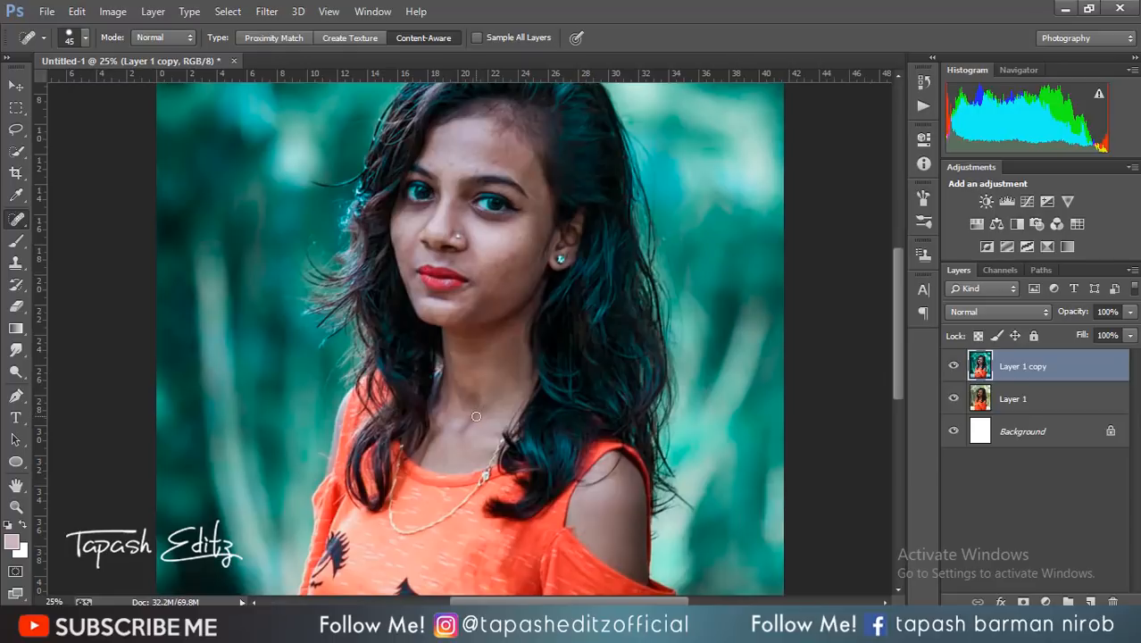
mouse_move(475, 414)
mouse_down()
mouse_move(461, 435)
mouse_move(489, 419)
mouse_up()
scroll(490, 417, up, 2)
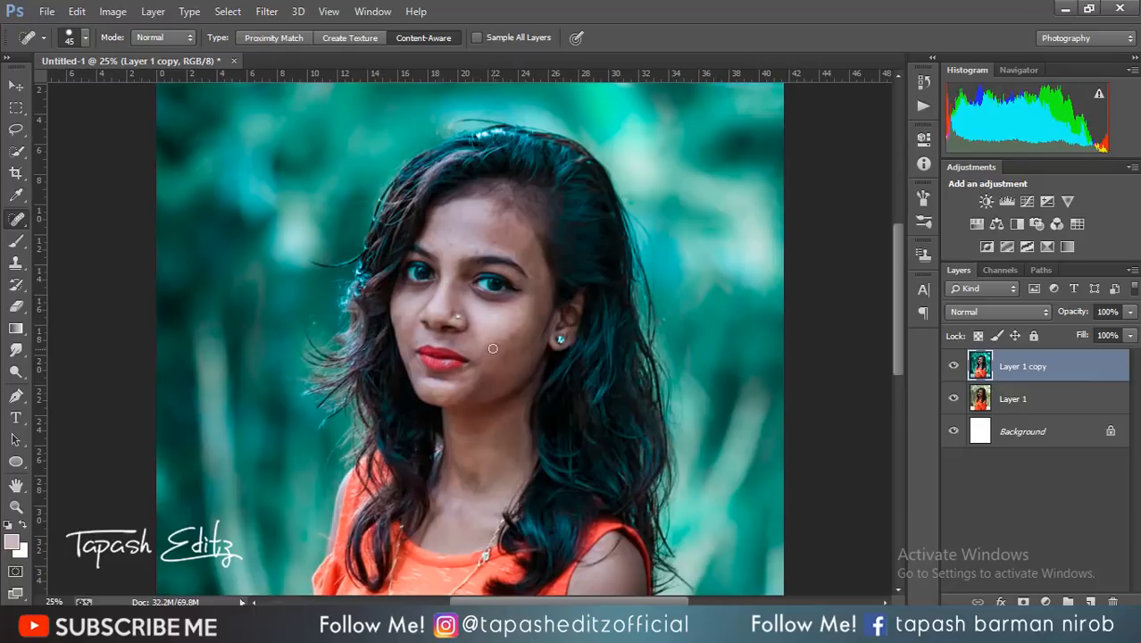
scroll(479, 234, down, 2)
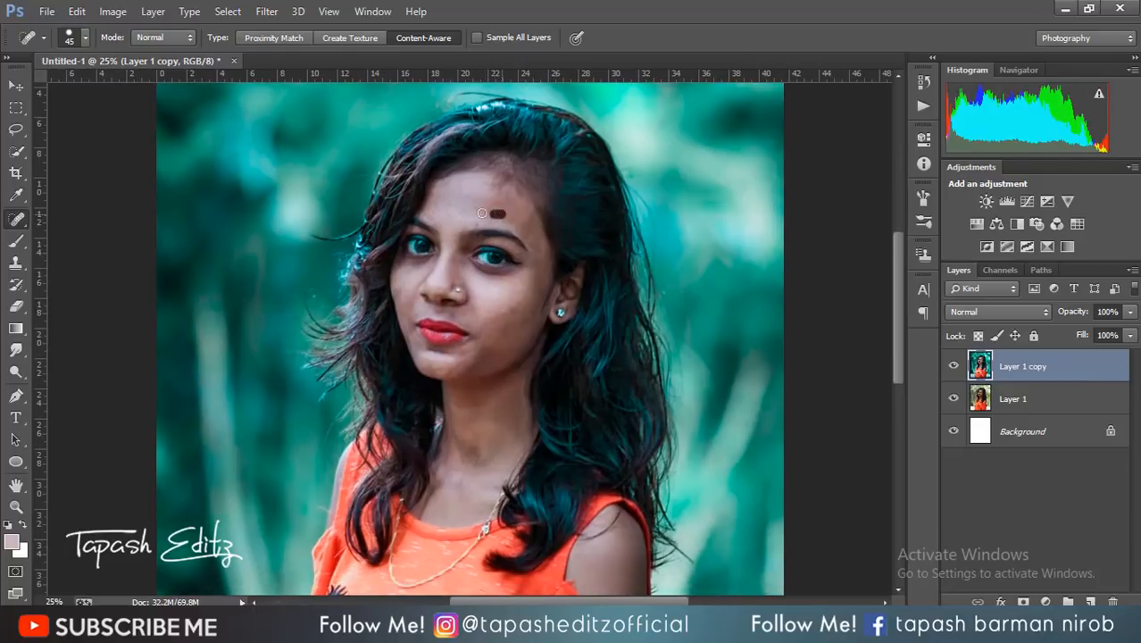
scroll(476, 214, down, 2)
Step: Open Layer 1 copy in the SkinFiner filter and inspect the face at 1:1 in the before/after preview
click(267, 10)
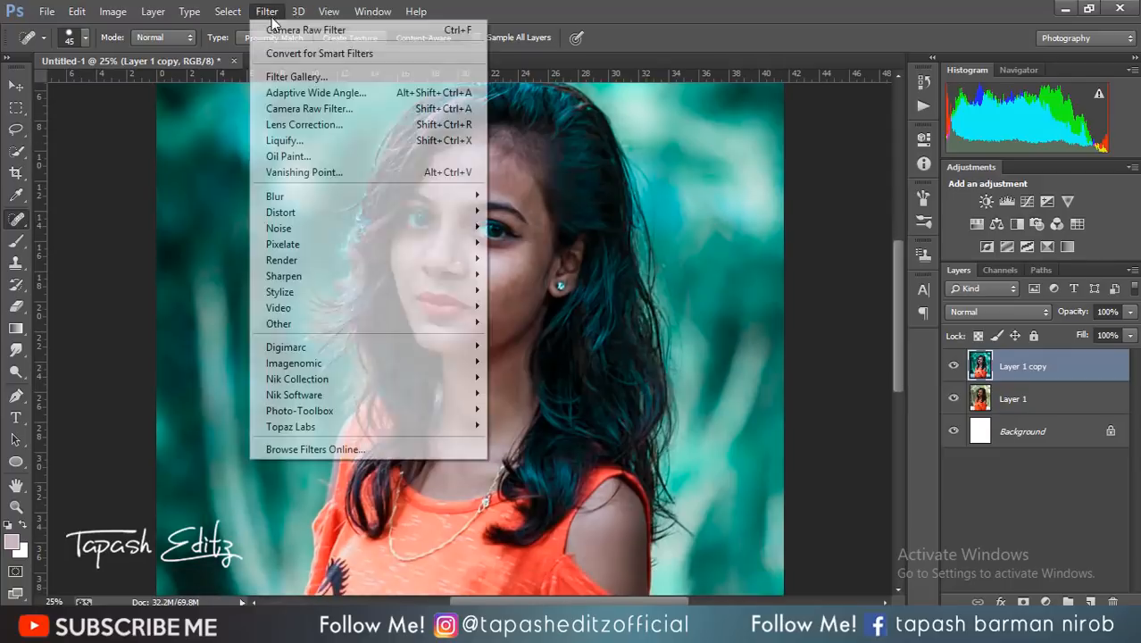
mouse_move(351, 415)
click(496, 410)
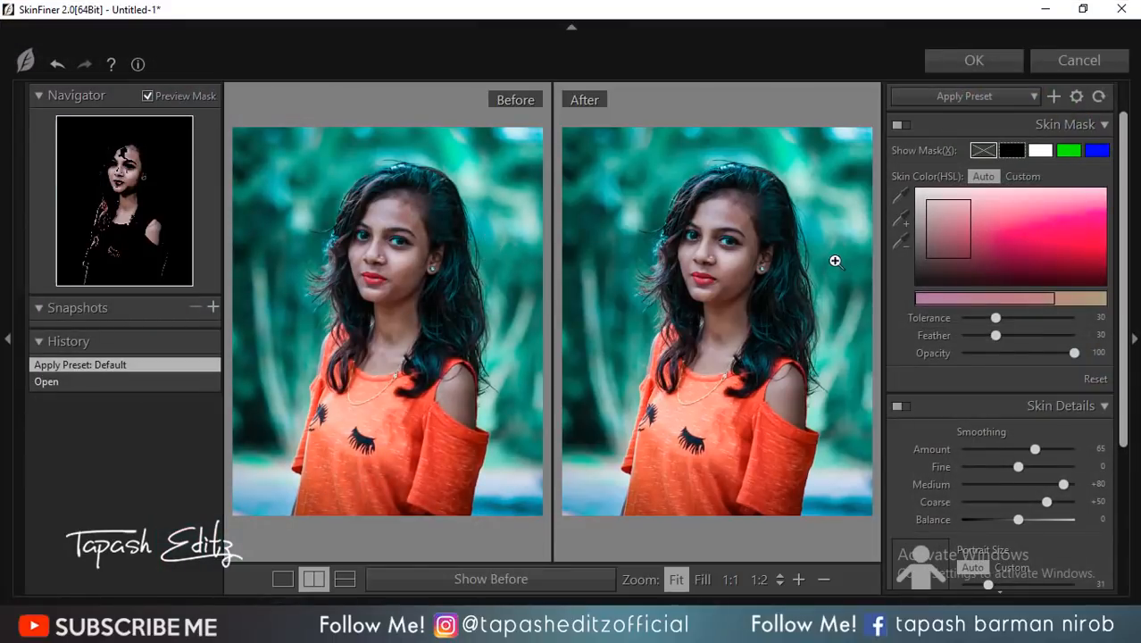
click(704, 239)
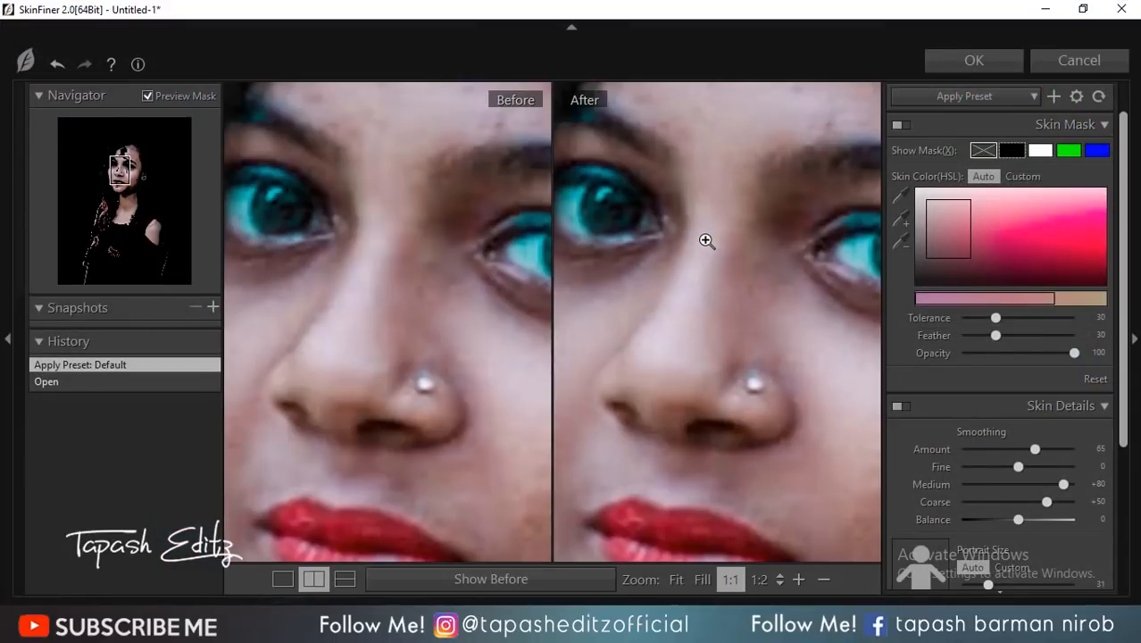
click(706, 240)
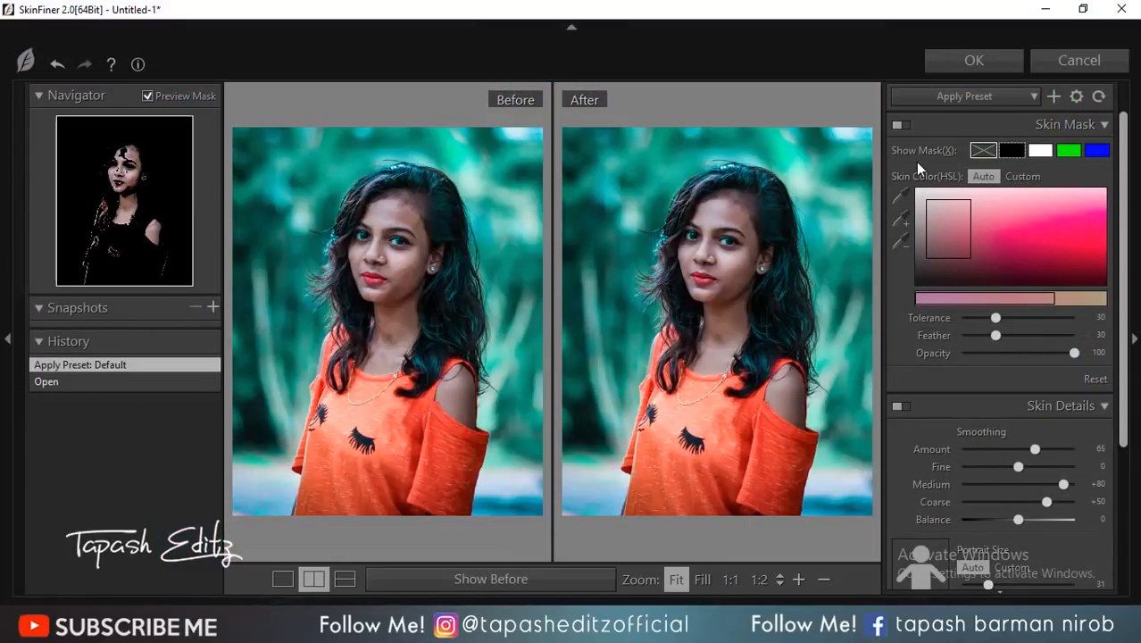
Step: Set the SkinFiner skin smoothing to Amount 90, Fine +100 and Coarse +79
click(902, 221)
click(730, 213)
drag(1026, 468, 1067, 500)
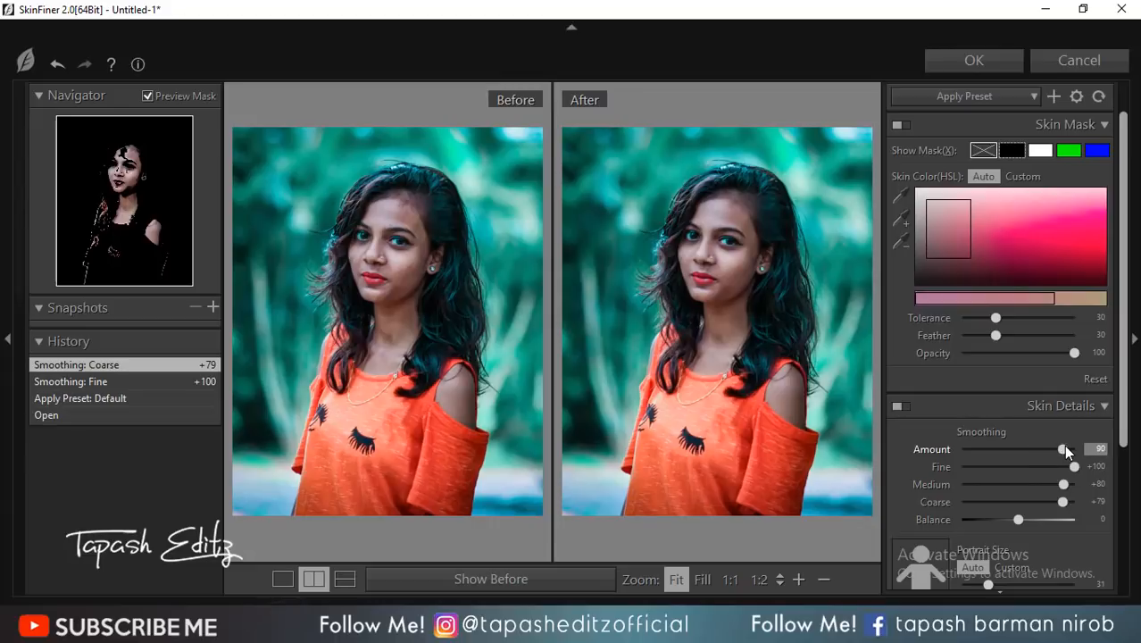
click(1064, 444)
Step: Set the skin tone to Brightness +40, Contrast +15, Shadow +35 and Highlight +18, and apply the SkinFiner filter
scroll(1064, 445, down, 1)
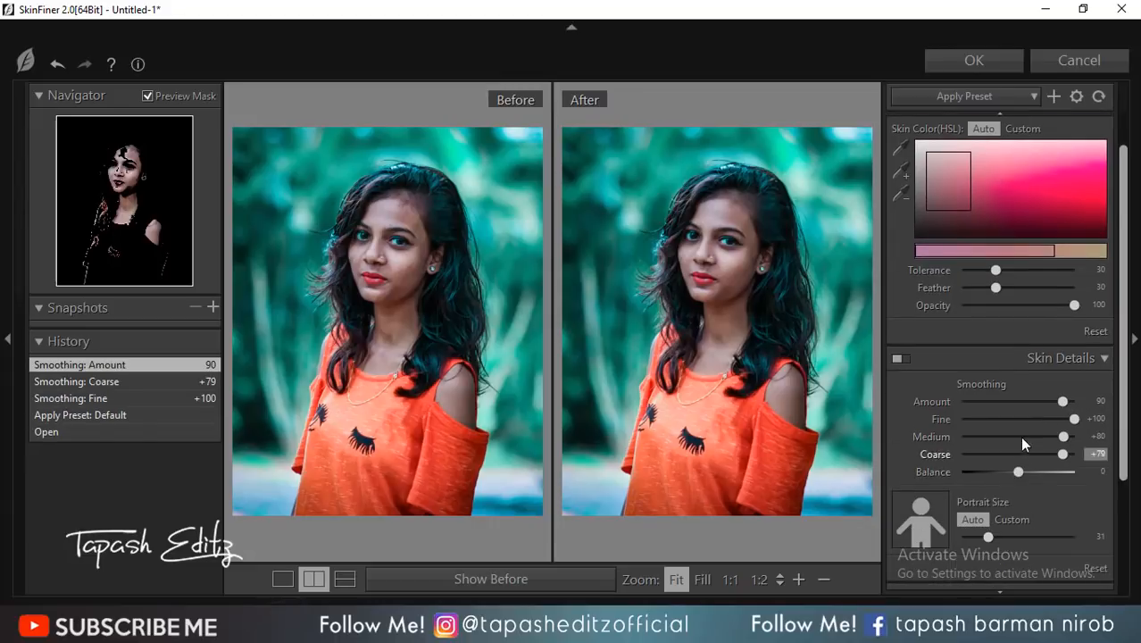
scroll(1020, 442, down, 3)
drag(1019, 509, 1042, 487)
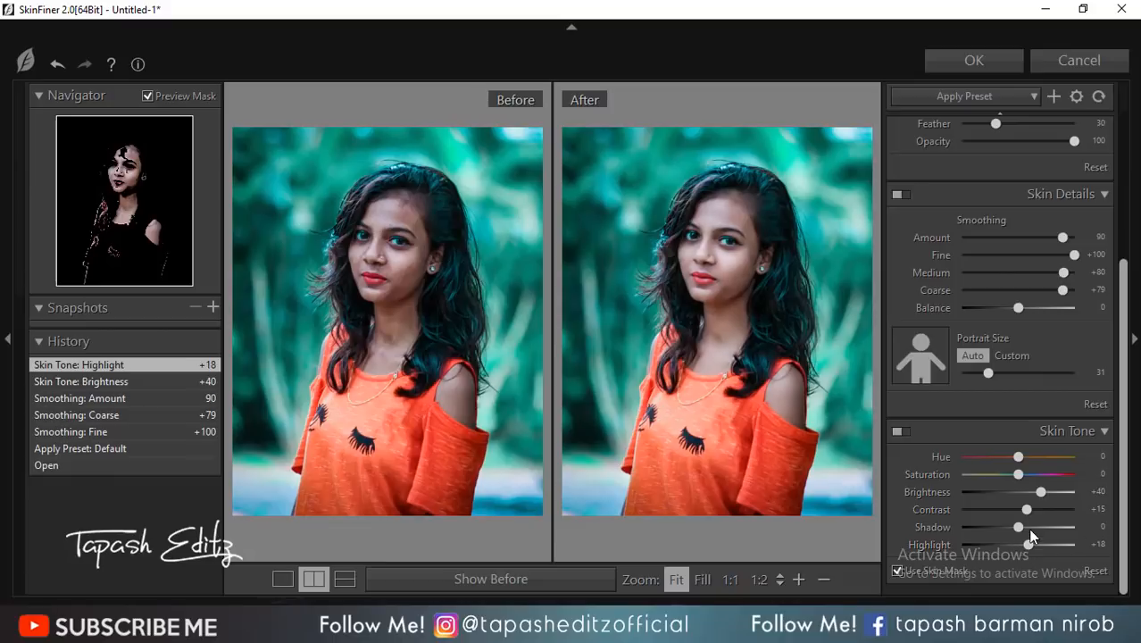
drag(1019, 527, 1040, 533)
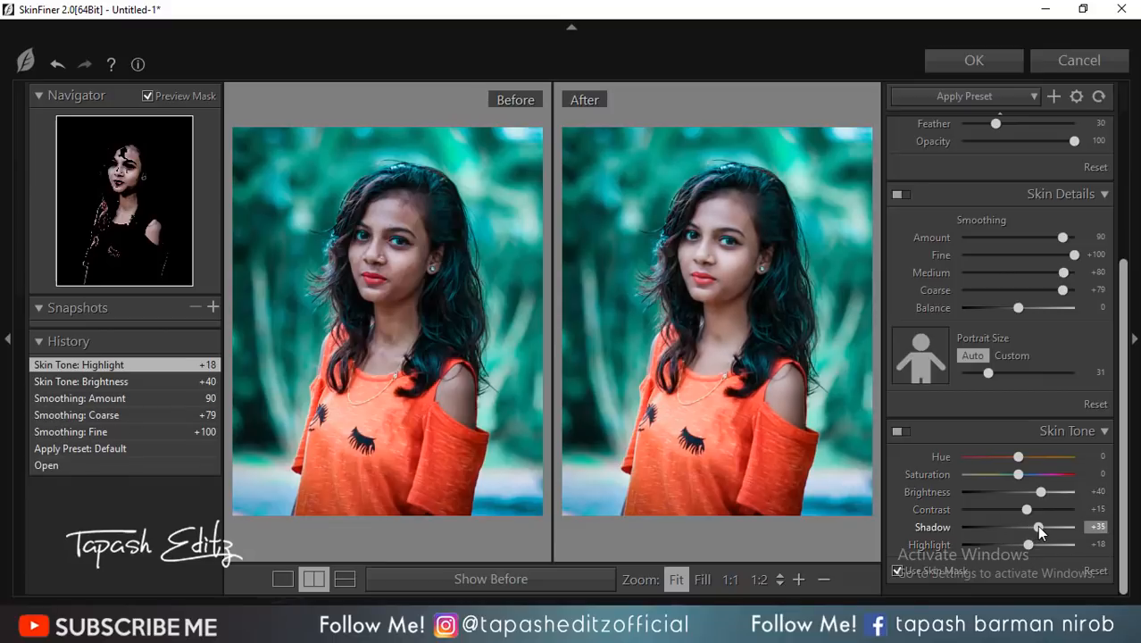
click(746, 240)
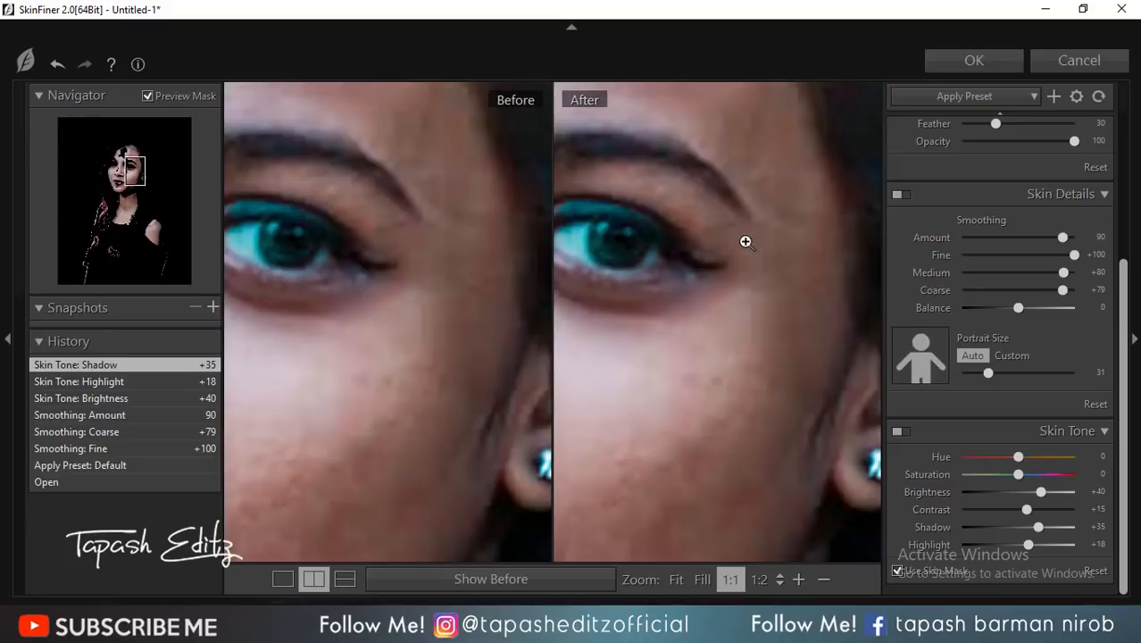
click(745, 239)
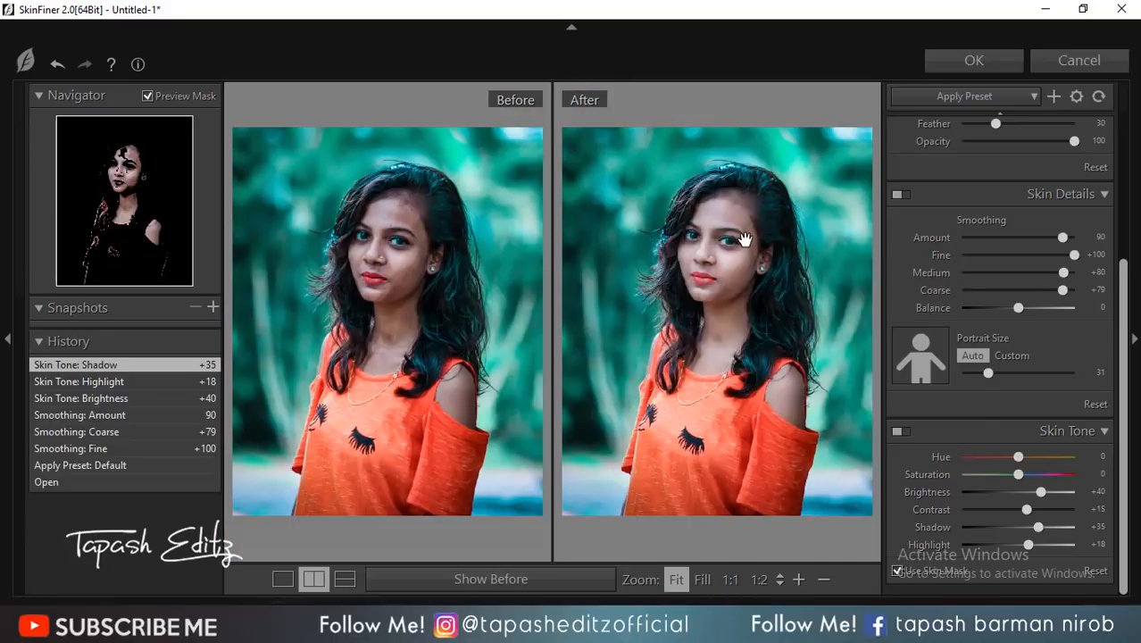
click(971, 60)
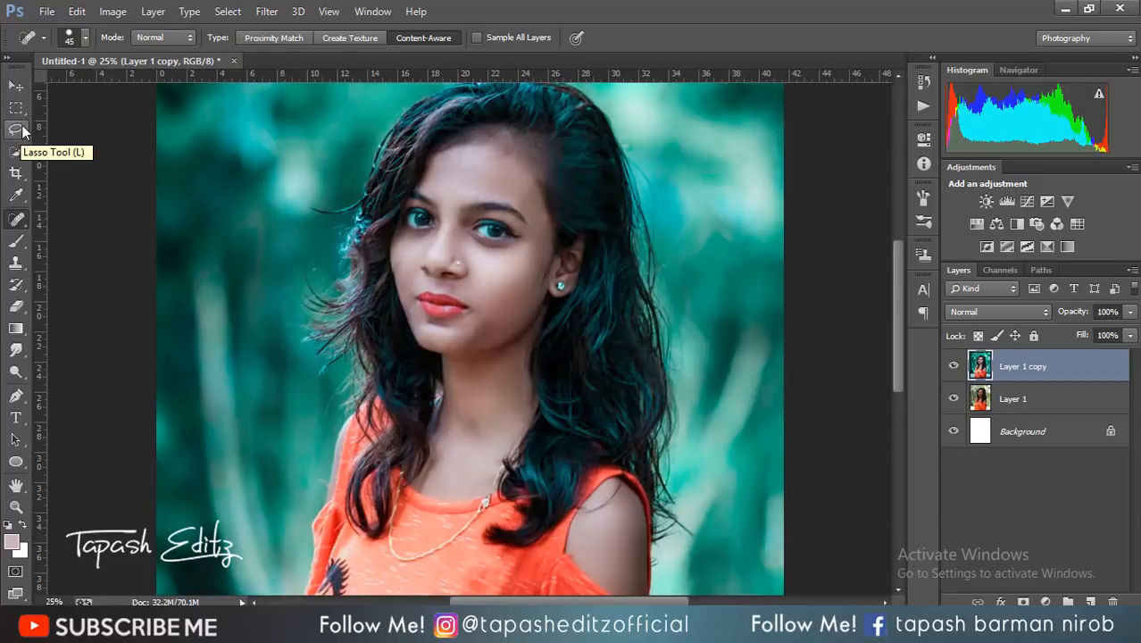
Step: Toggle Layer 1 copy off and on twice to compare the smoothed portrait with the original
key(ctrl+minus)
key(ctrl+minus)
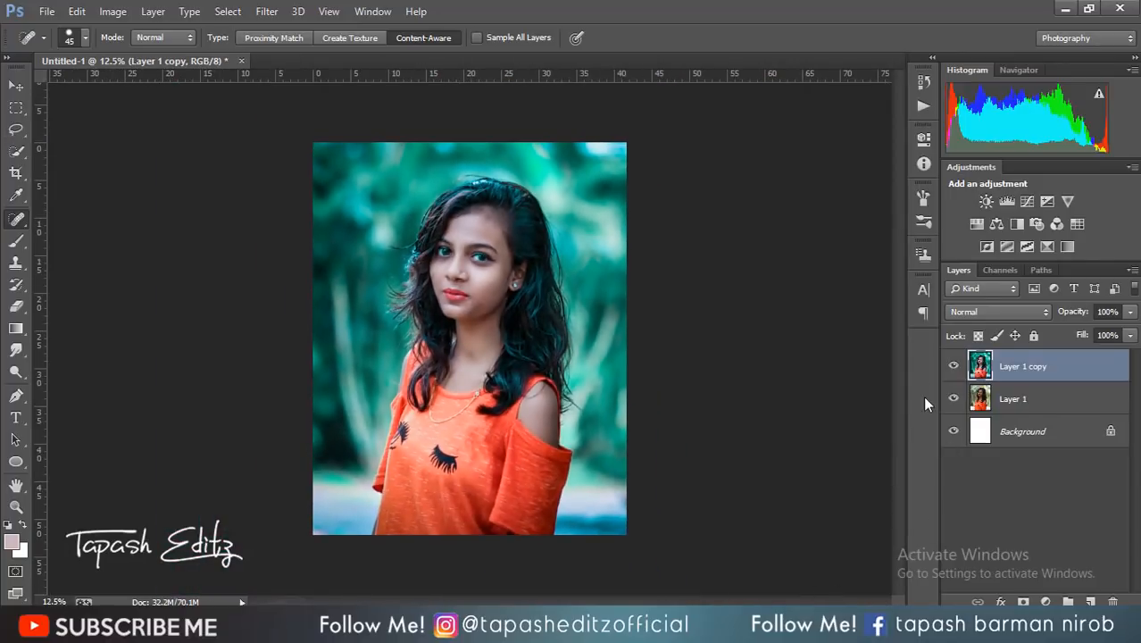
click(949, 366)
click(949, 366)
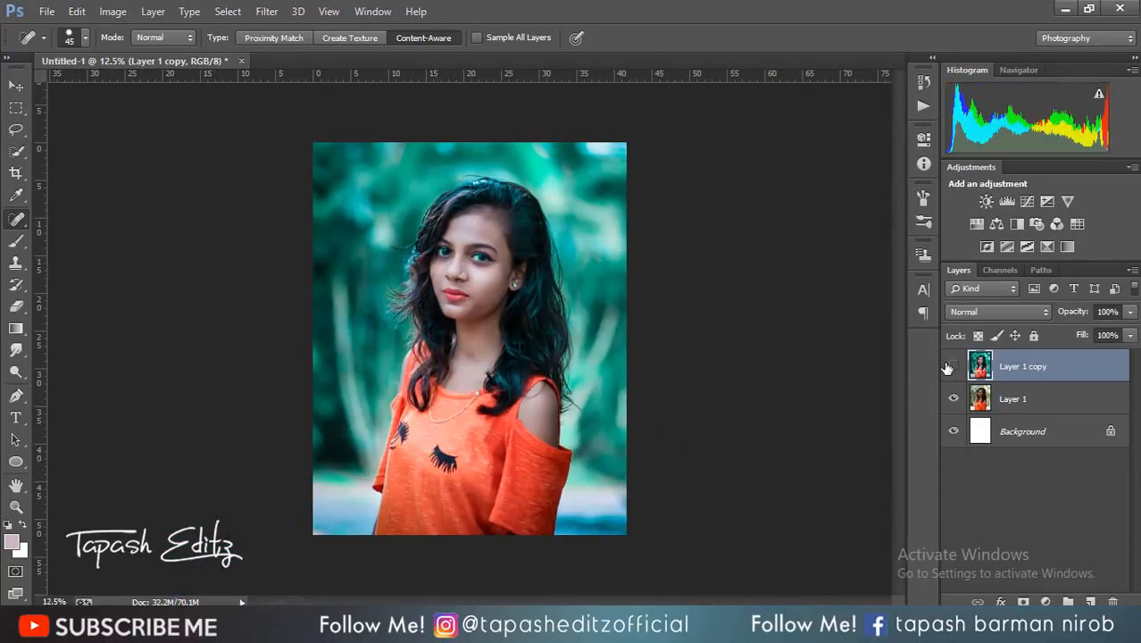
click(949, 367)
click(950, 366)
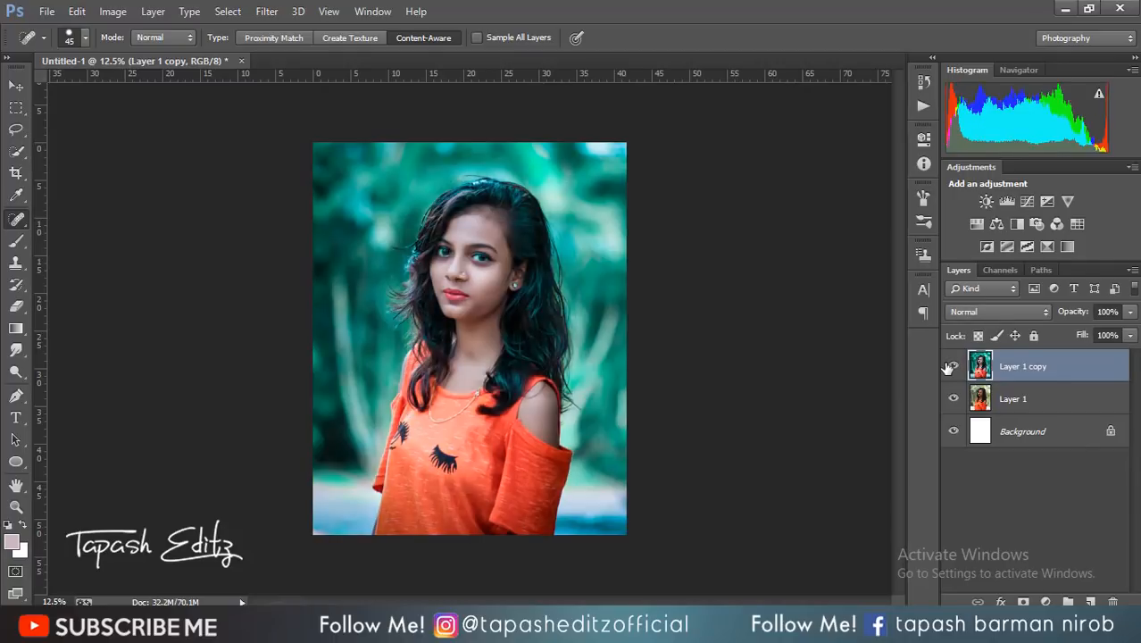
Step: Add a Selective Color adjustment layer and set its Reds to Cyan -63, Magenta -9 and Black -5
click(1047, 246)
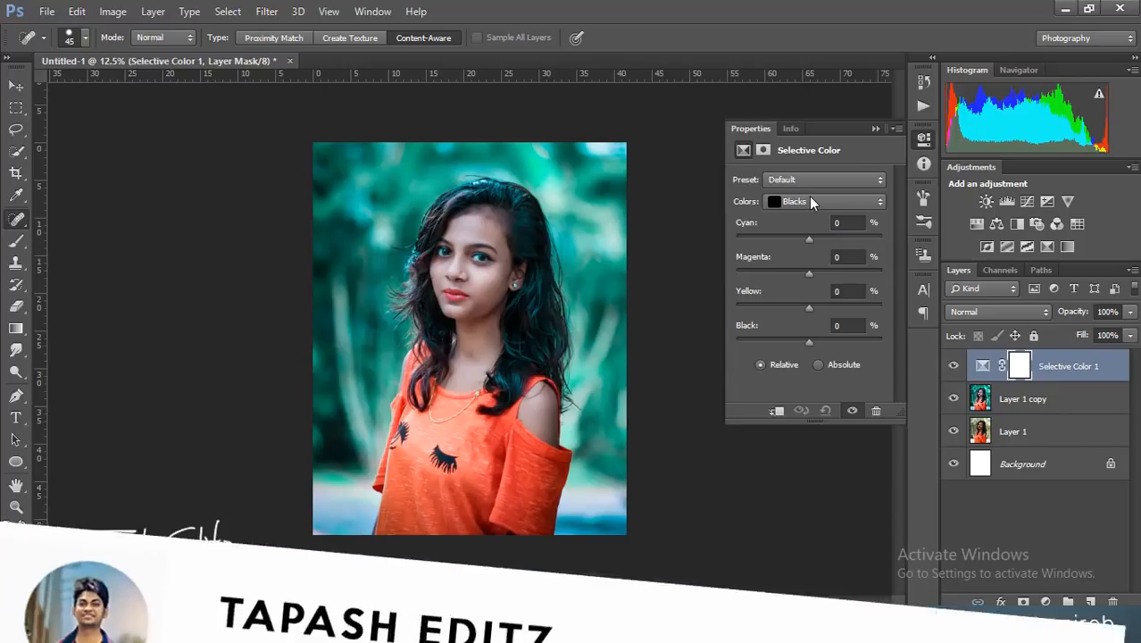
click(811, 200)
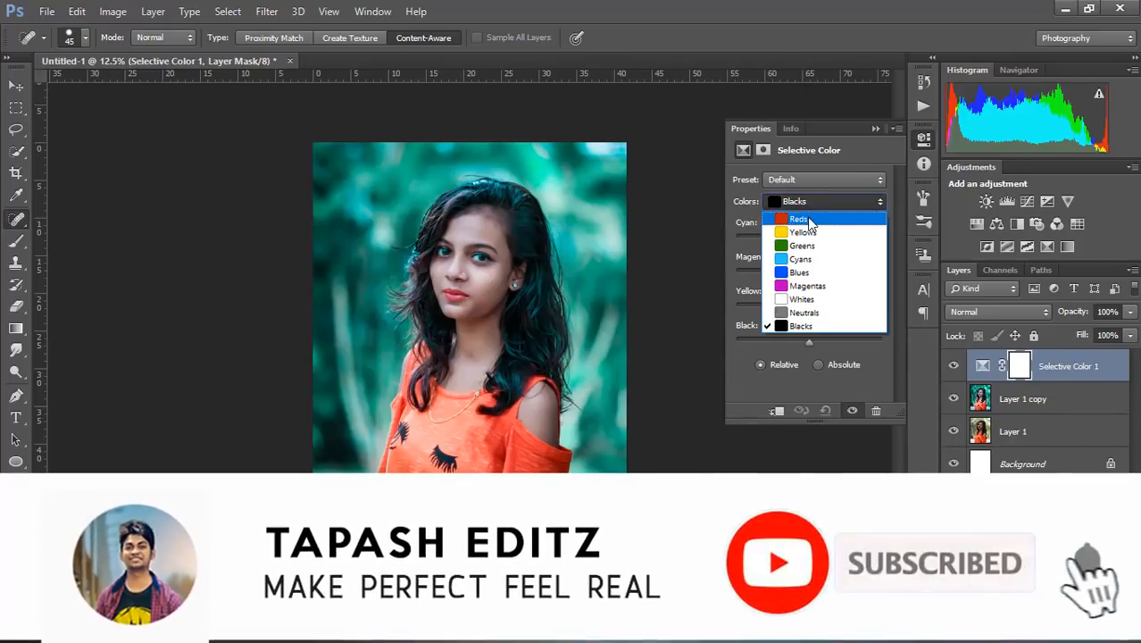
click(804, 220)
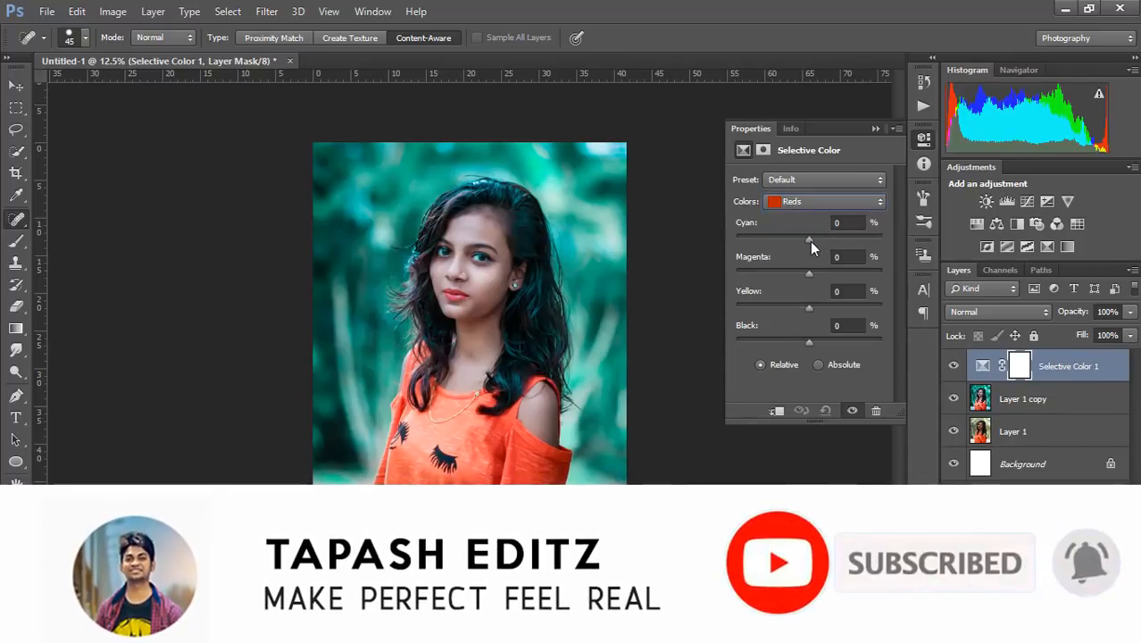
drag(810, 241, 764, 243)
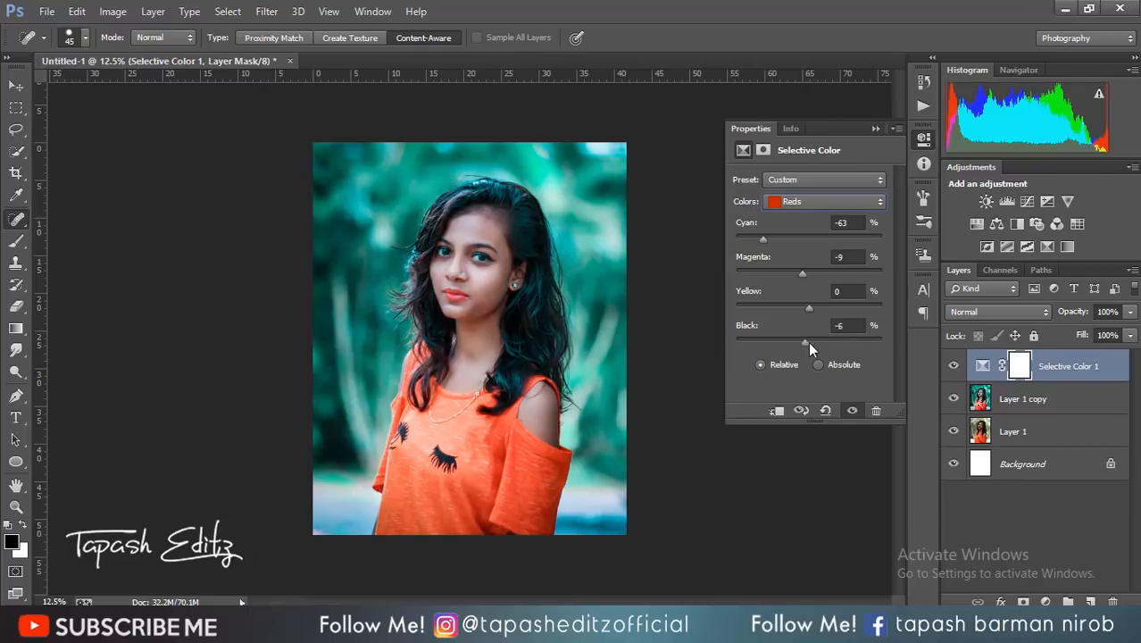
drag(809, 341, 805, 341)
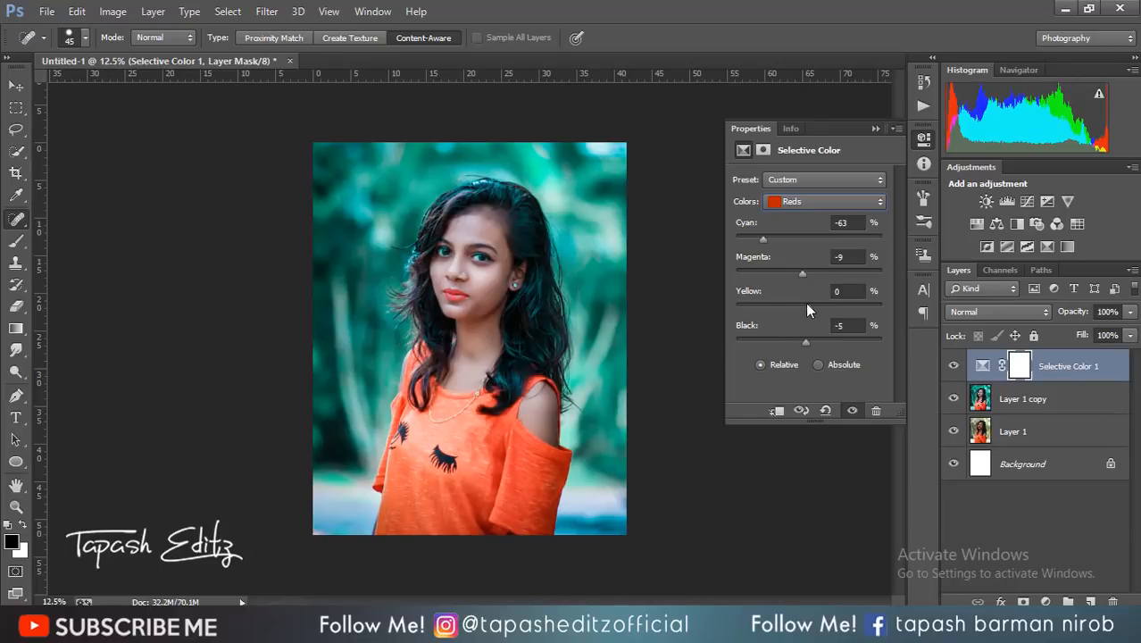
Step: Set the Selective Color Blacks to Cyan +21, Magenta +2, Yellow -6 and Black -3
click(800, 202)
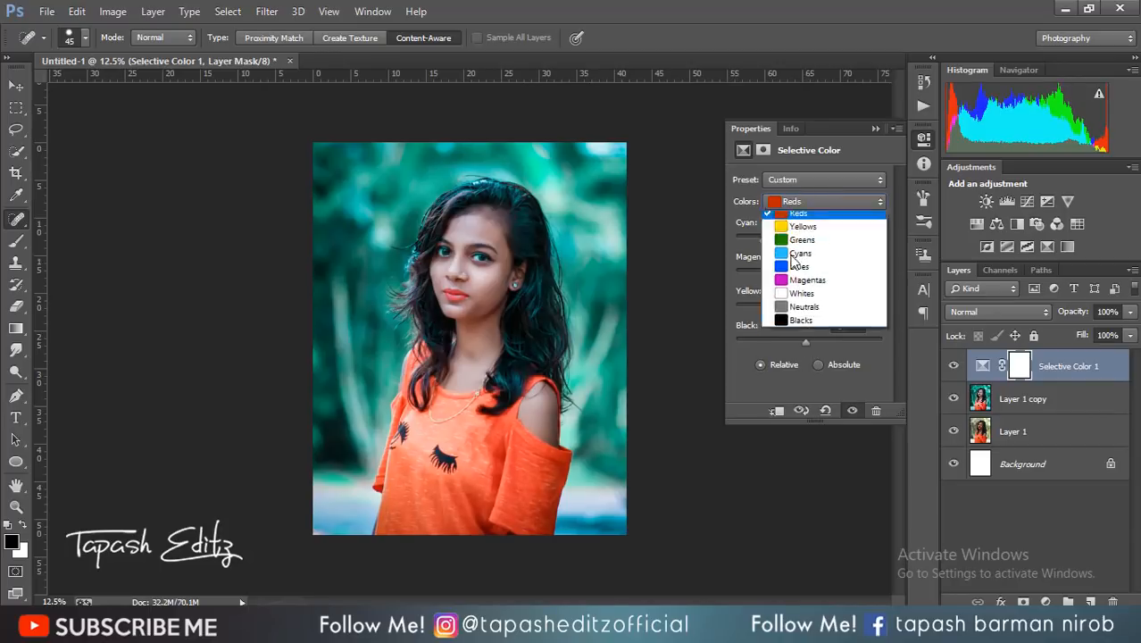
click(790, 323)
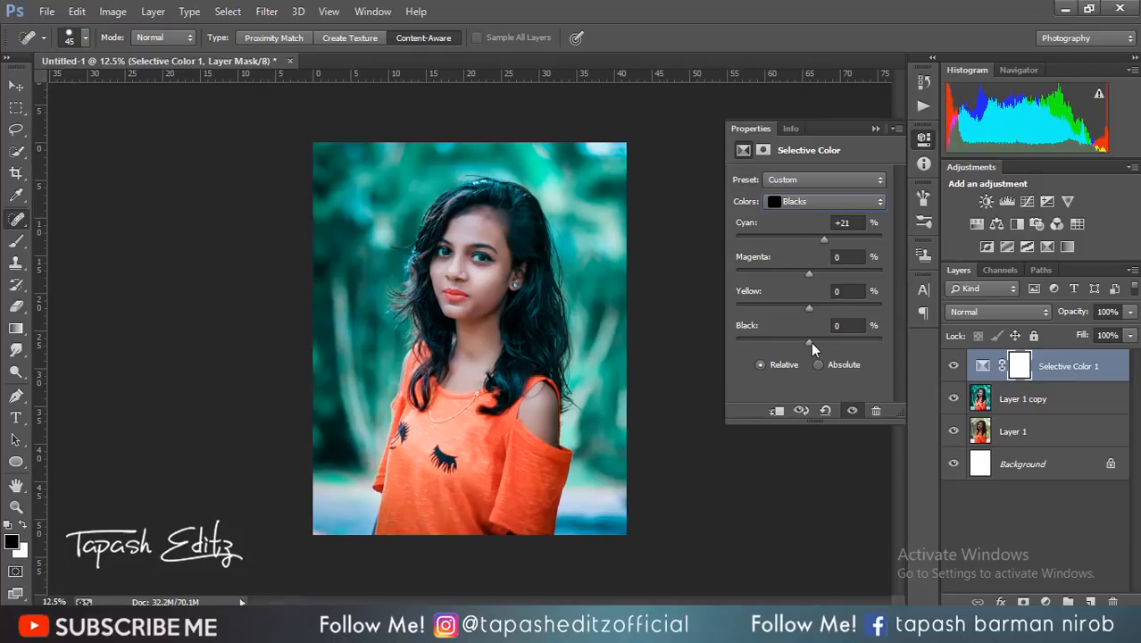
drag(809, 342, 816, 342)
drag(811, 271, 805, 272)
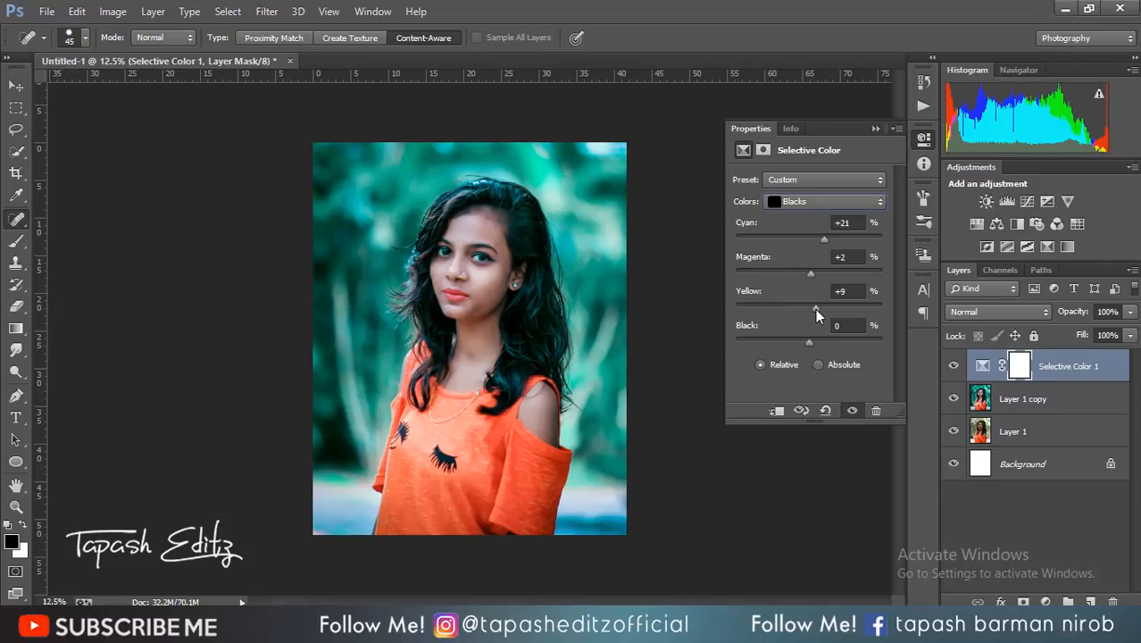
drag(806, 307, 805, 342)
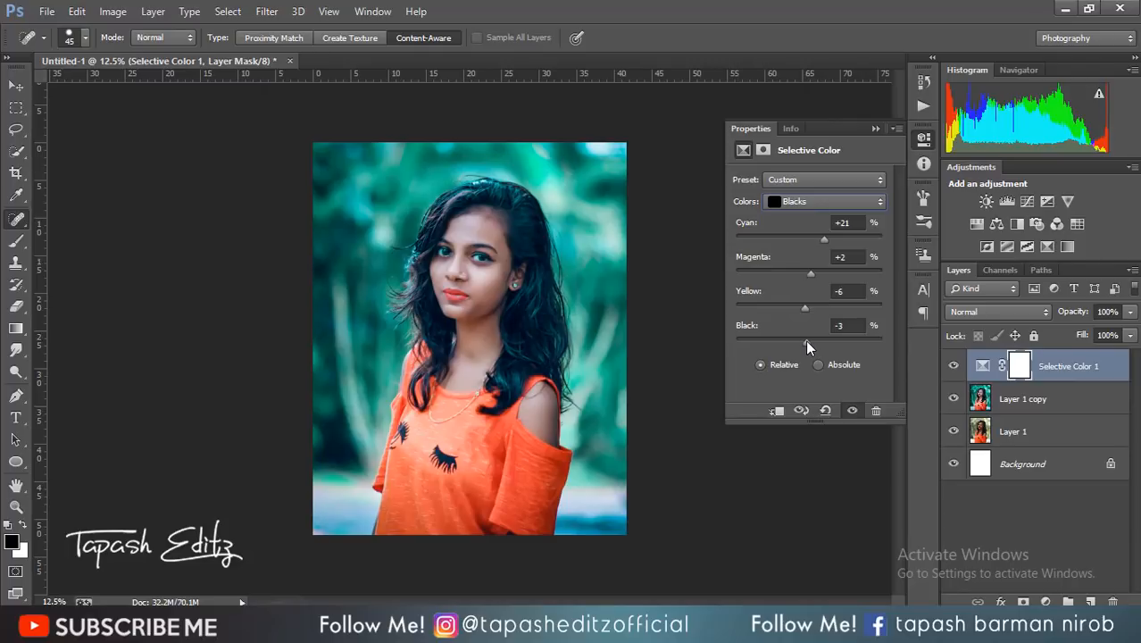
click(887, 130)
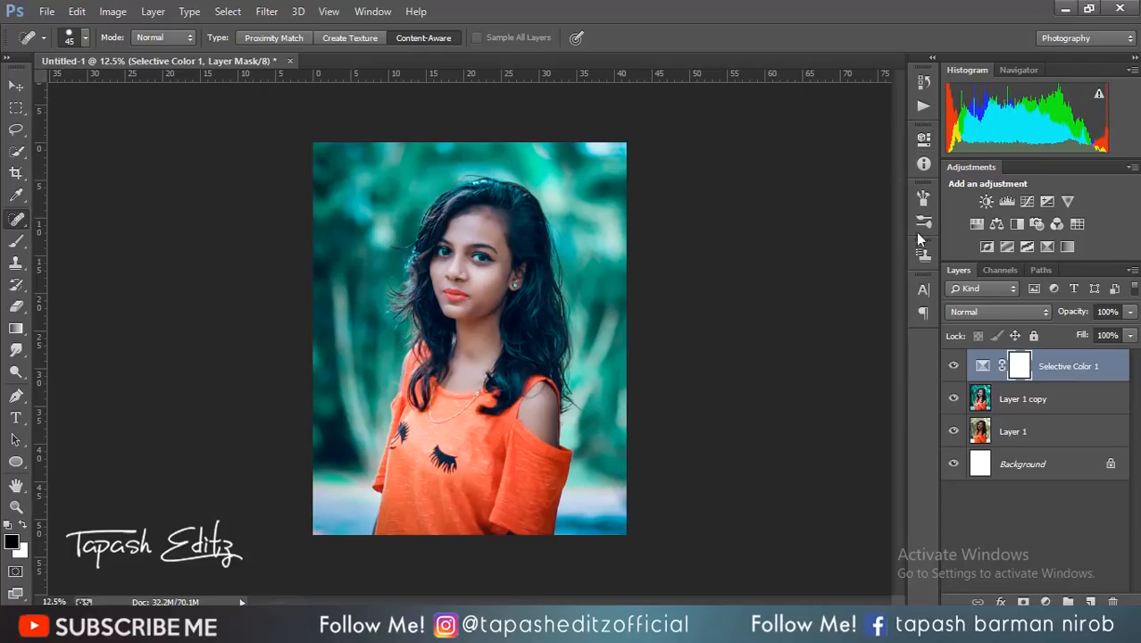
Step: Check the Selective Color effect by toggling it, and merge the adjustment down into Layer 1 copy
click(953, 365)
right_click(1079, 373)
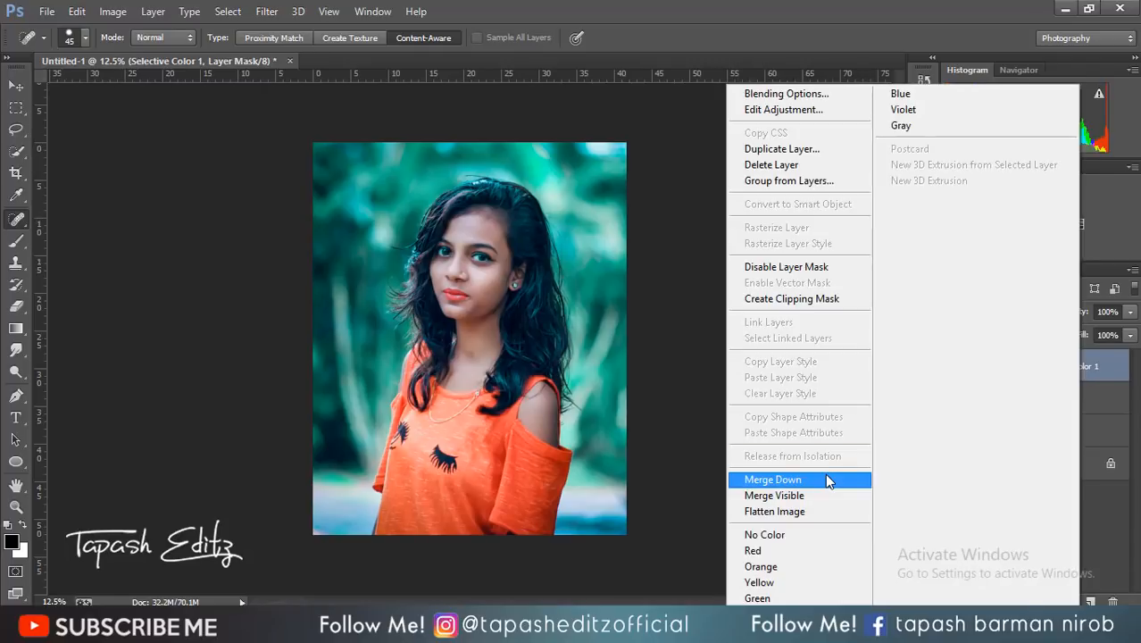
click(826, 479)
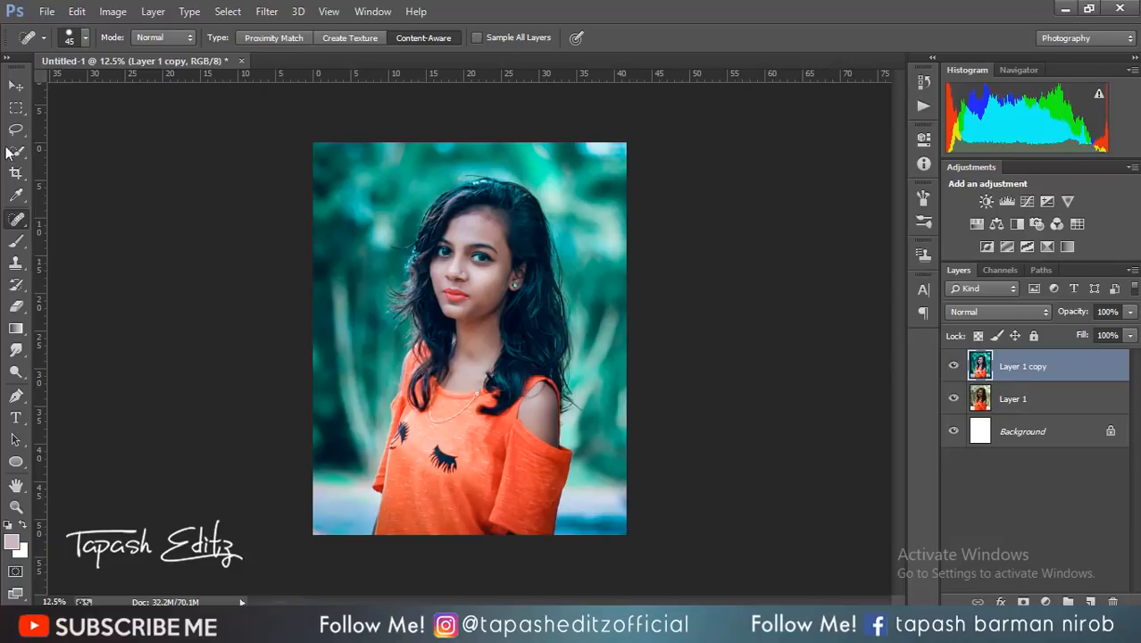
Step: Extend the canvas to the left of the portrait with the Crop tool, to about twice its width
click(15, 173)
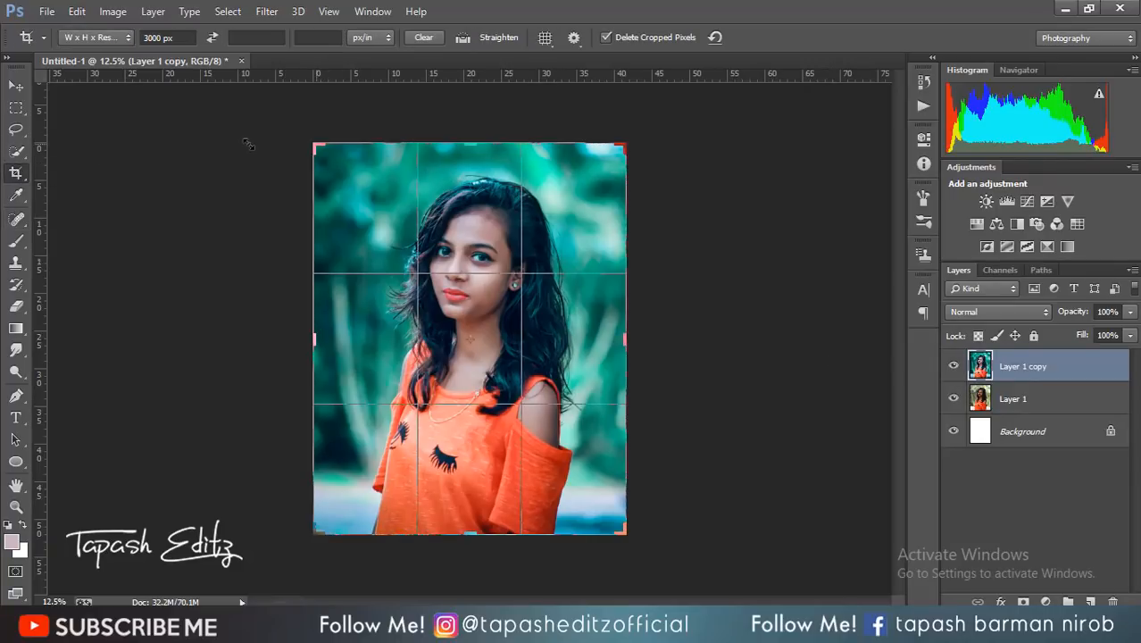
drag(247, 144, 161, 145)
click(773, 37)
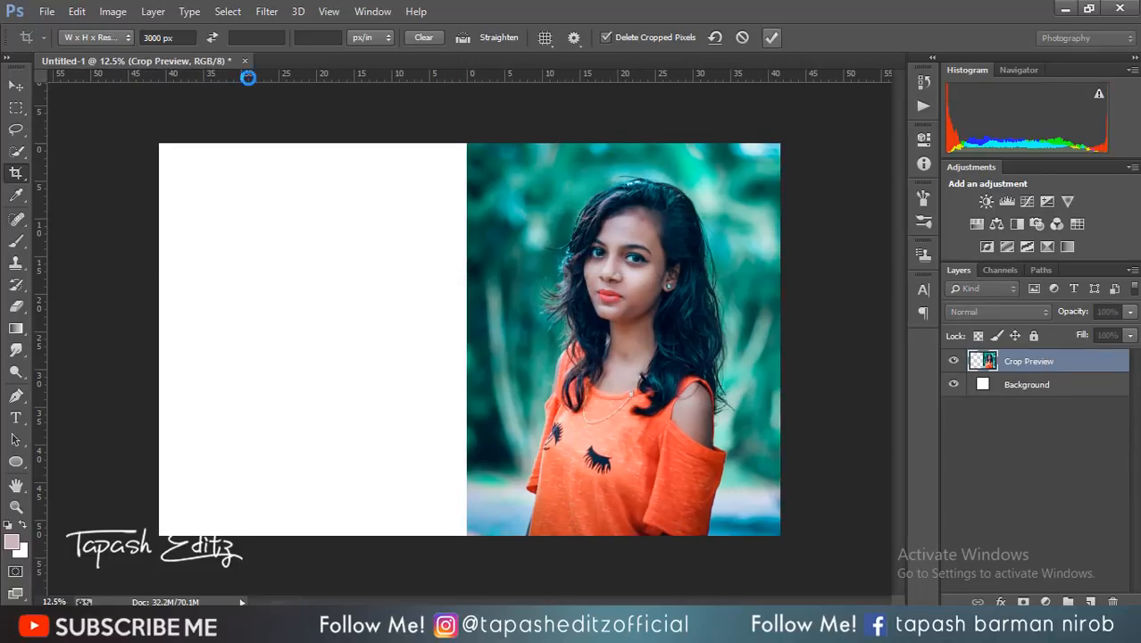
Step: Move the original portrait on Layer 1 into the blank left half of the canvas, beside the edited version
click(16, 86)
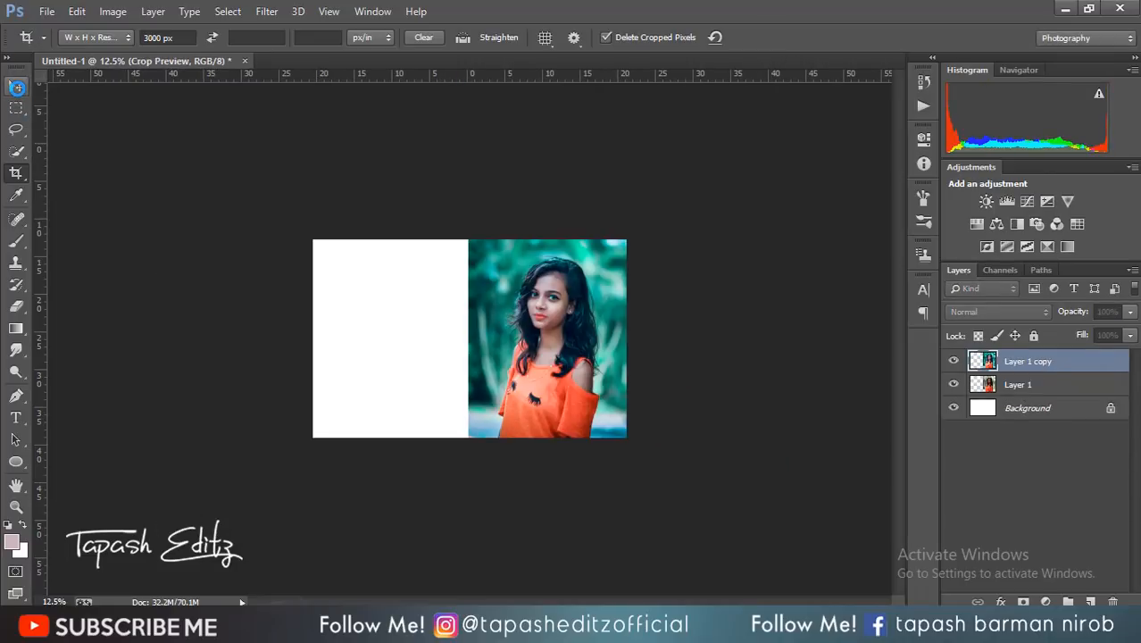
key(ctrl+plus)
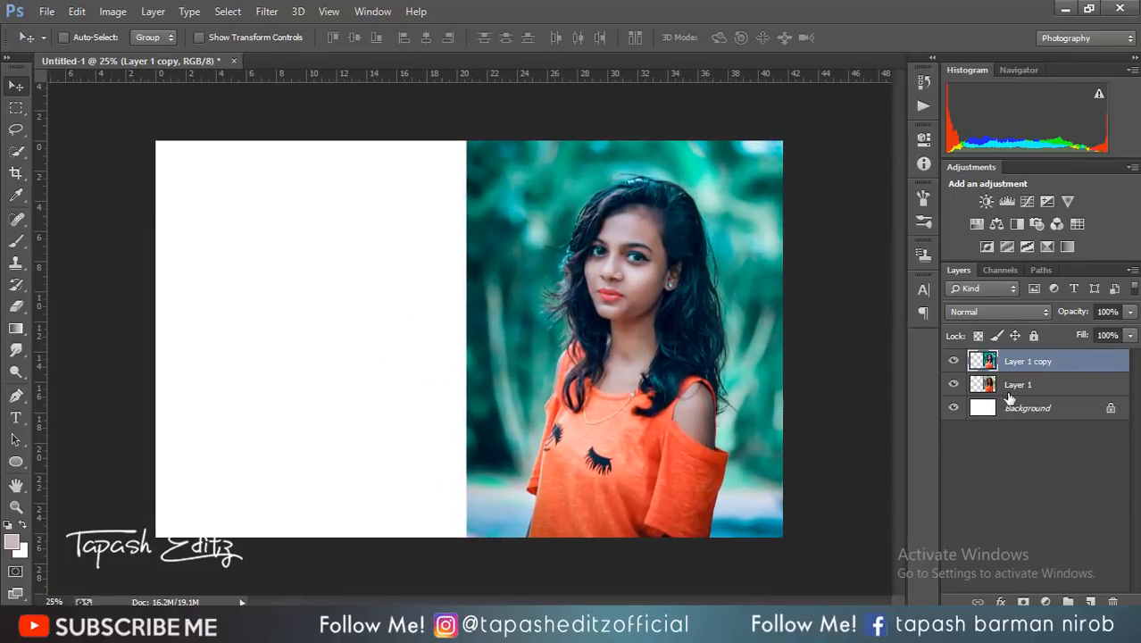
click(1017, 384)
drag(672, 336, 353, 336)
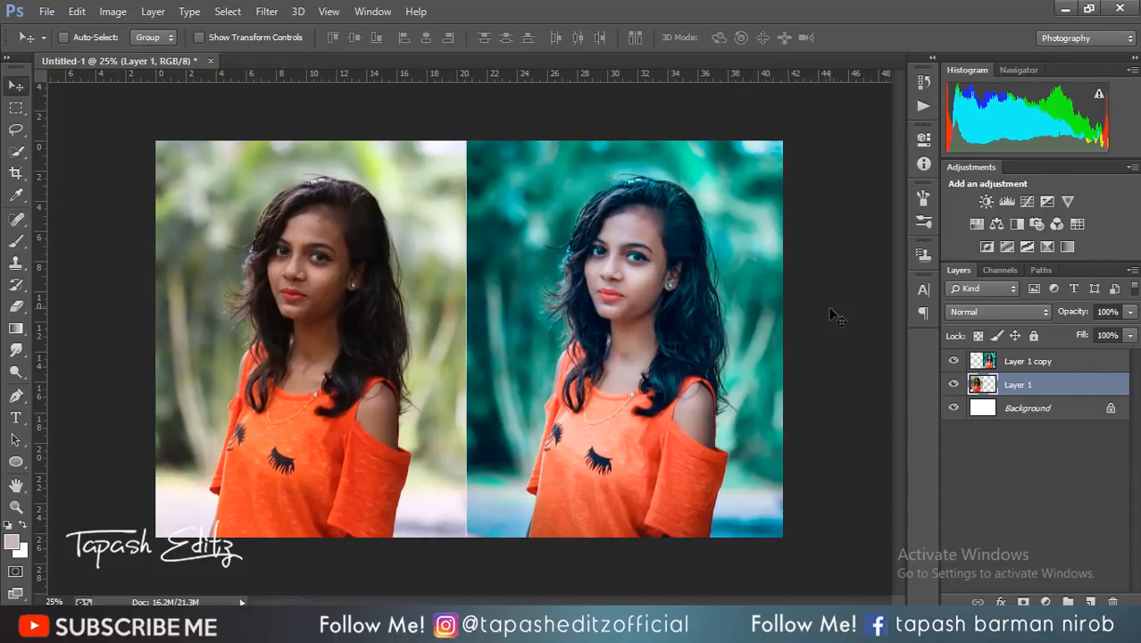
Step: Examine the original and edited portraits side by side, both up close and as a whole
key(ctrl+plus)
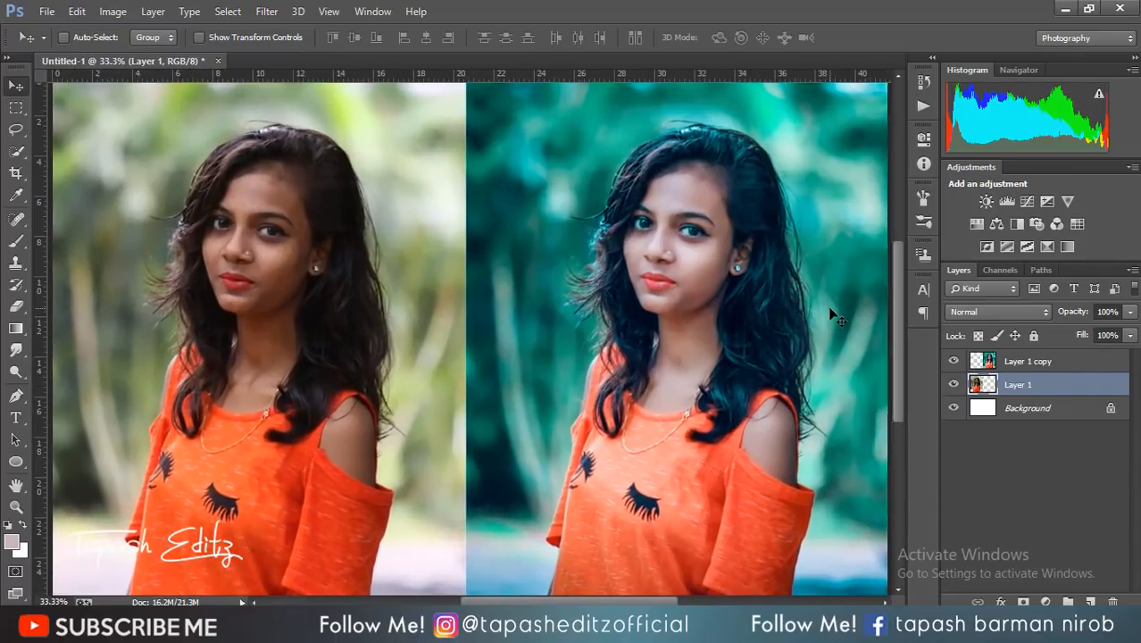
key(ctrl+minus)
key(ctrl+minus)
key(ctrl+minus)
key(ctrl+minus)
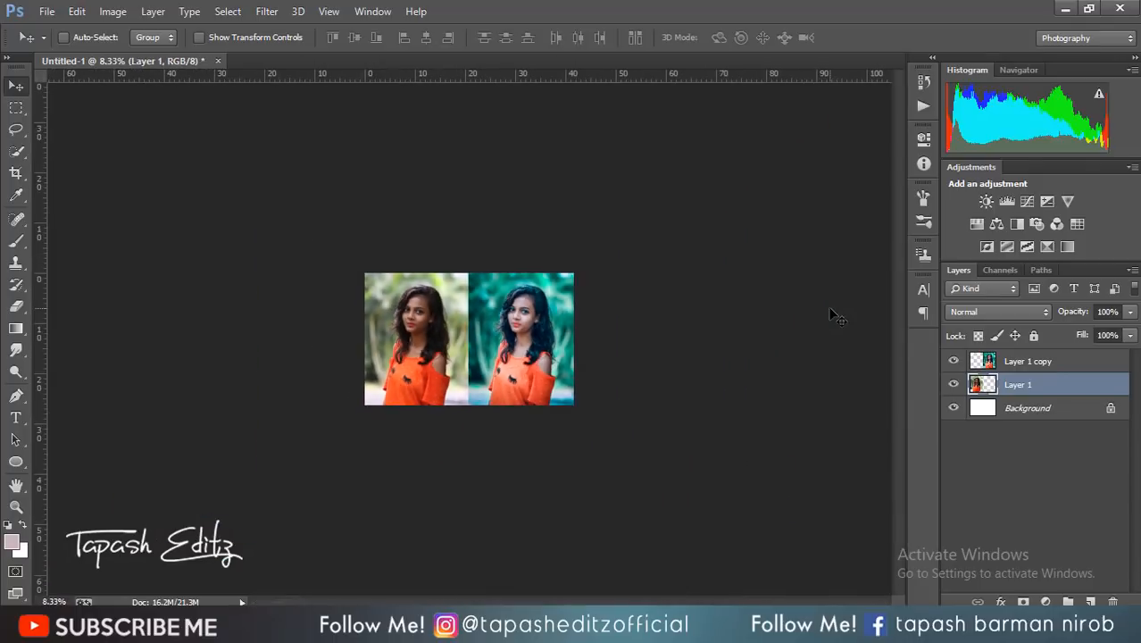
key(ctrl+plus)
key(ctrl+plus)
key(ctrl+plus)
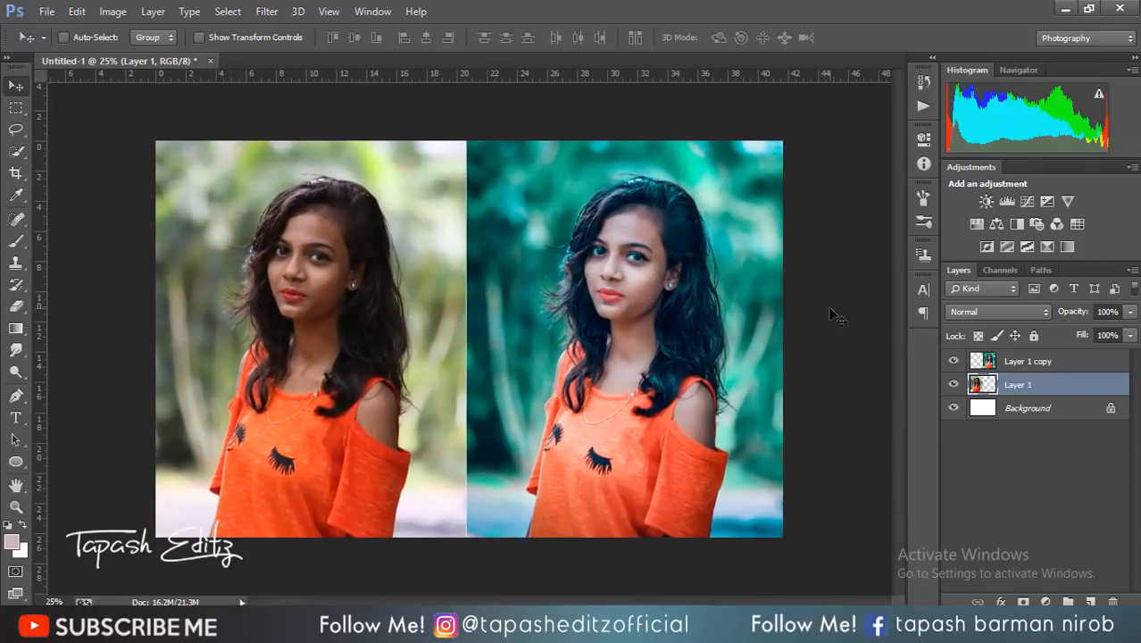
click(1071, 625)
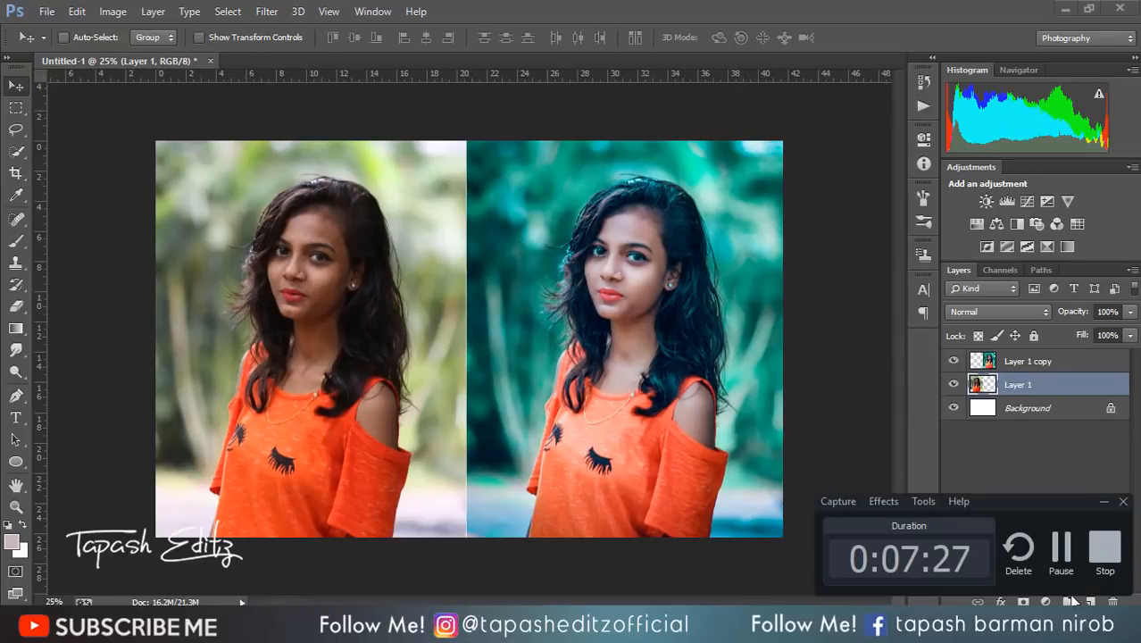